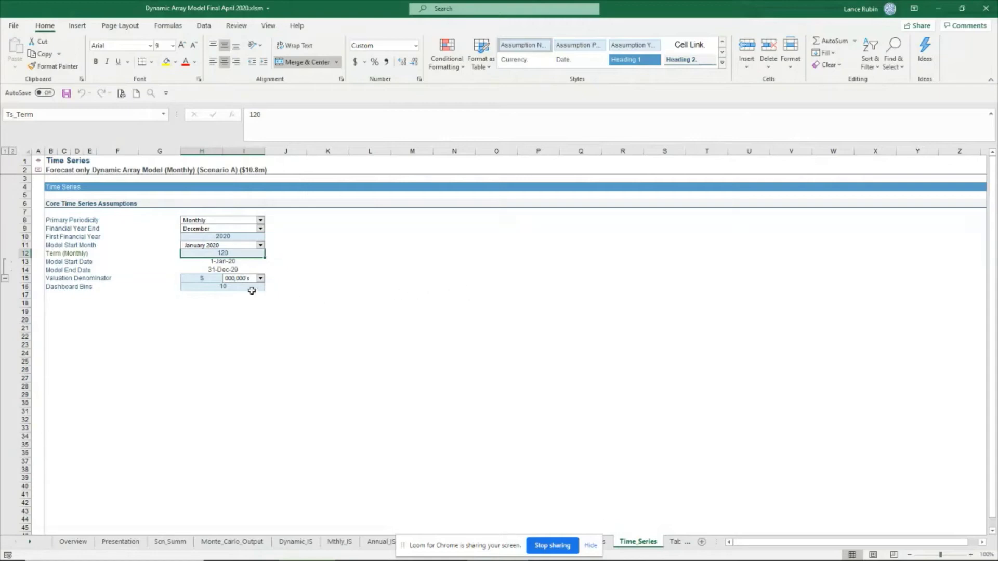
Step: From the Overview table of contents, scroll through the 120-month Management Dashboards
{"action": "left_click", "coordinate": [38, 160]}
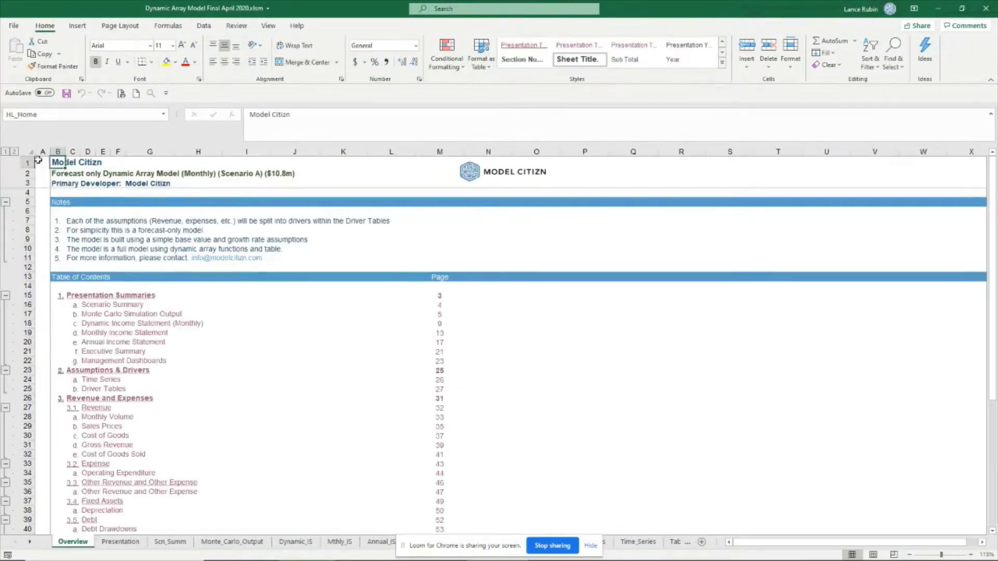
{"action": "left_click", "coordinate": [121, 361]}
{"action": "scroll", "coordinate": [217, 372], "scroll_direction": "down", "scroll_amount": 6}
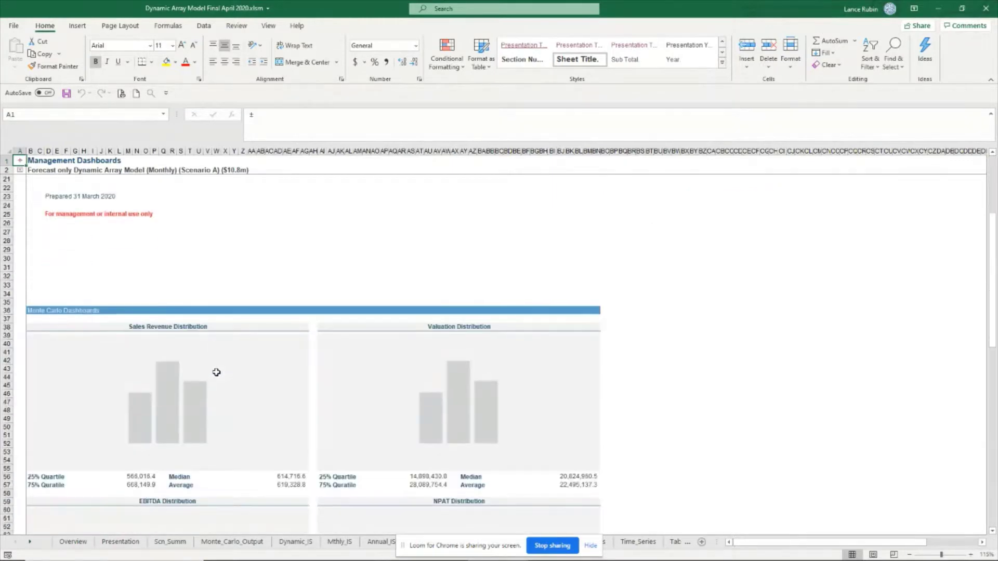
{"action": "scroll", "coordinate": [216, 372], "scroll_direction": "down", "scroll_amount": 5}
{"action": "scroll", "coordinate": [216, 373], "scroll_direction": "down", "scroll_amount": 5}
{"action": "scroll", "coordinate": [216, 373], "scroll_direction": "down", "scroll_amount": 7}
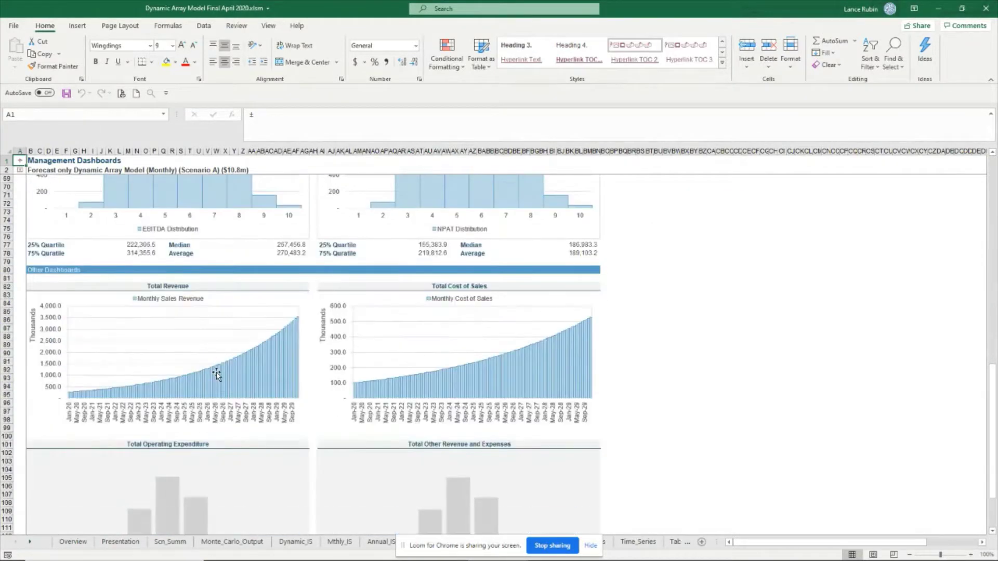
{"action": "scroll", "coordinate": [218, 376], "scroll_direction": "down", "scroll_amount": 1}
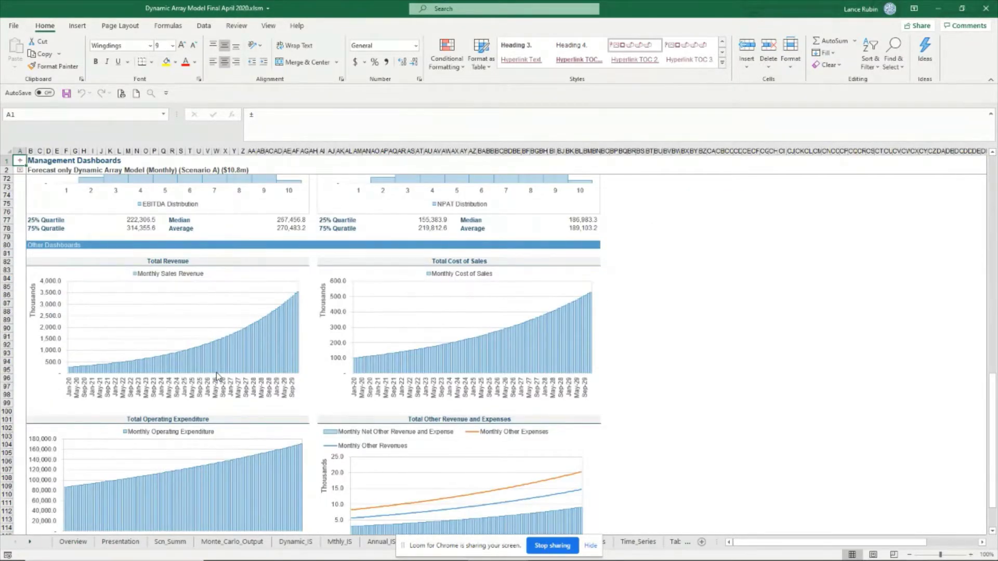
{"action": "scroll", "coordinate": [218, 376], "scroll_direction": "down", "scroll_amount": 1}
{"action": "scroll", "coordinate": [217, 376], "scroll_direction": "down", "scroll_amount": 1}
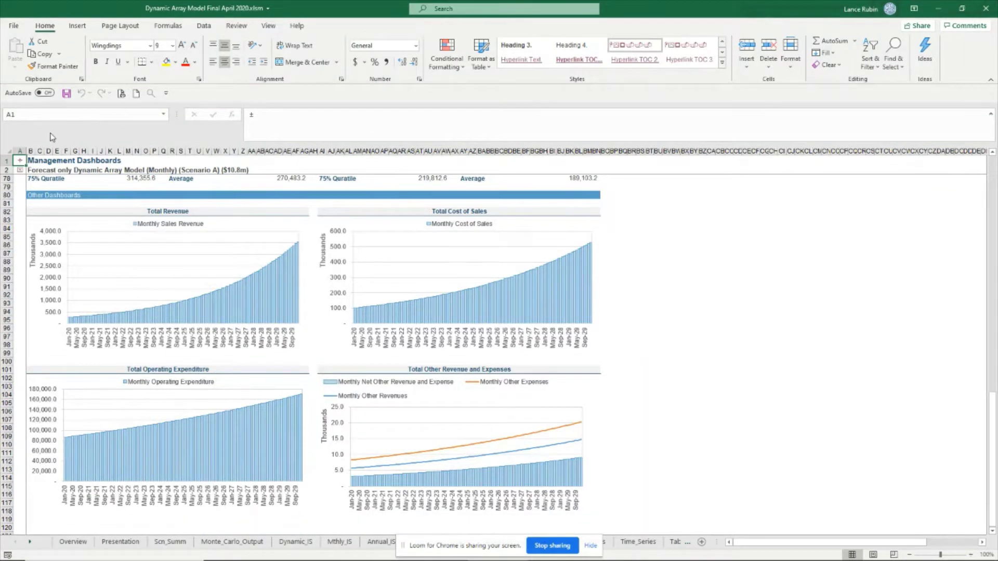
Step: View the Annual Income Statement, then come back to the Overview table of contents
{"action": "left_click", "coordinate": [22, 162]}
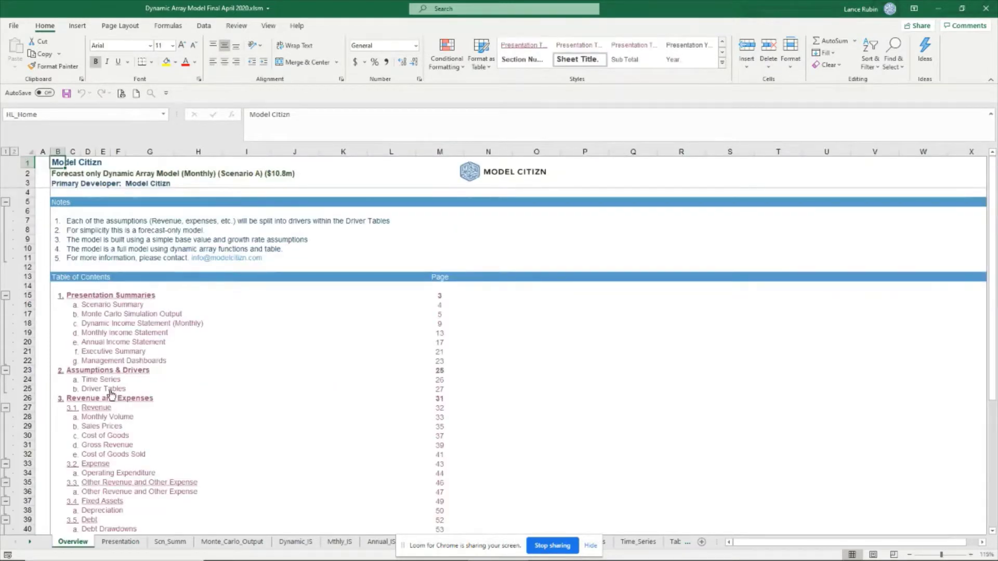
{"action": "left_click", "coordinate": [105, 343]}
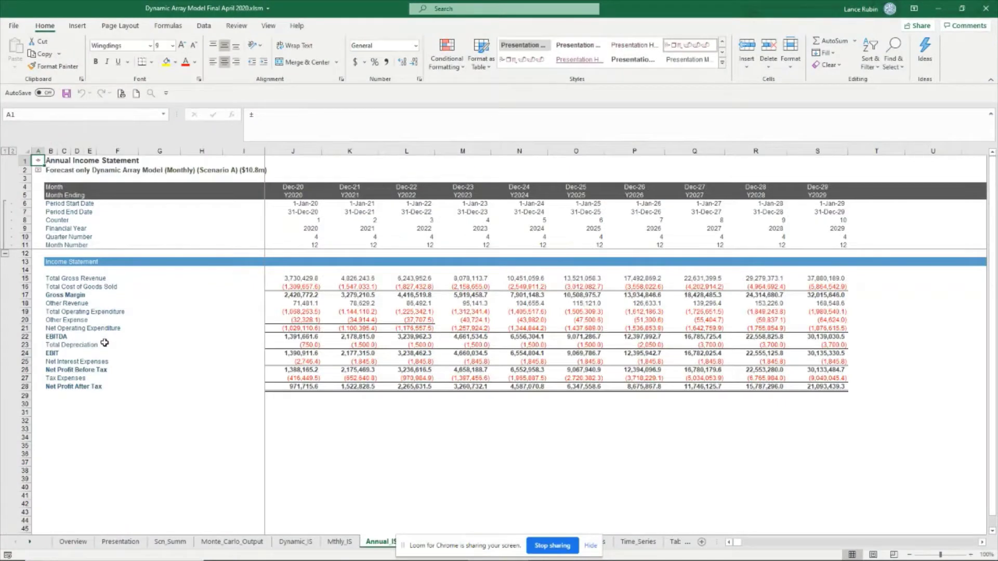
{"action": "left_click", "coordinate": [36, 161]}
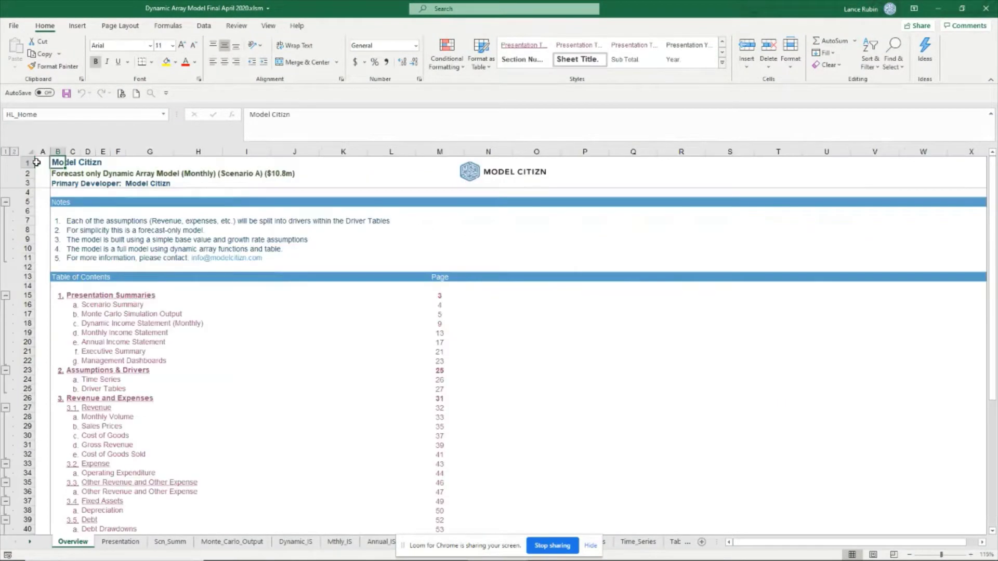
{"action": "key", "text": "alt+Tab"}
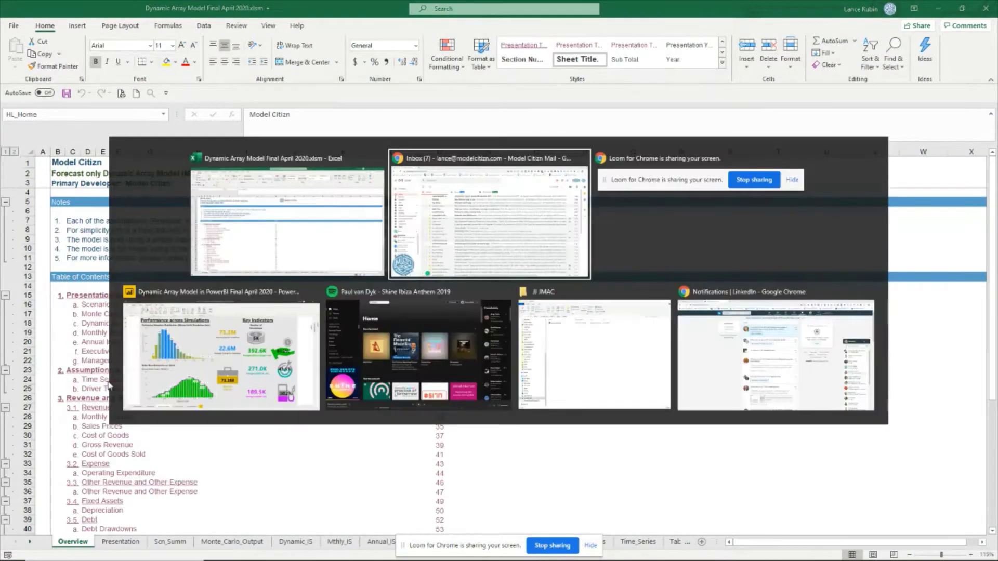
{"action": "key", "text": "alt+Tab"}
{"action": "key", "text": "alt+Tab"}
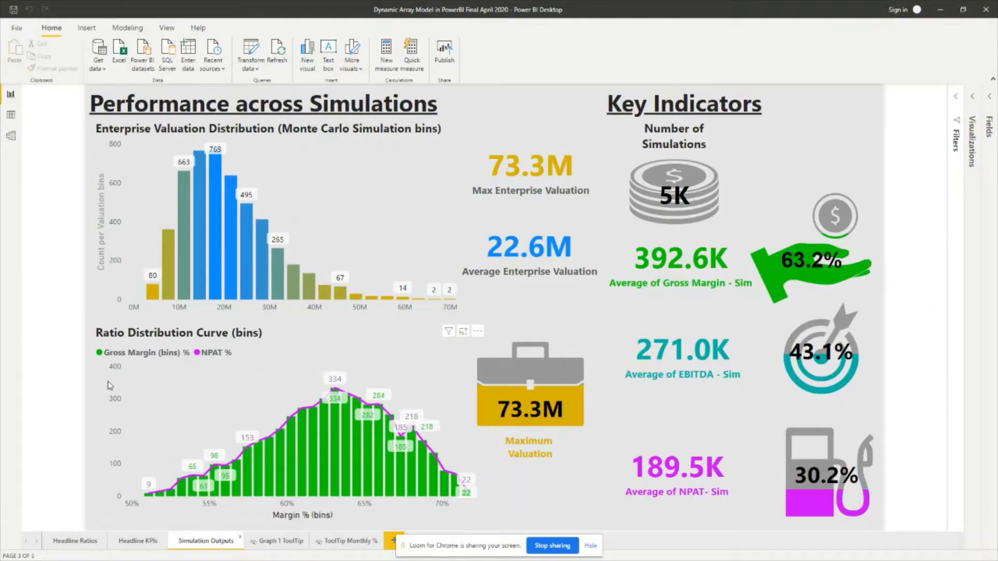
{"action": "left_click", "coordinate": [73, 542]}
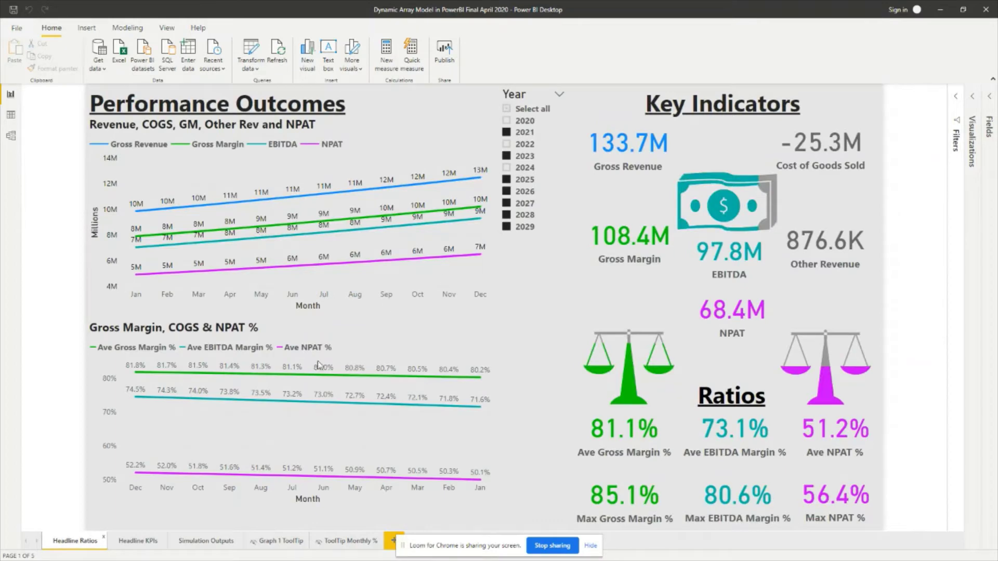
{"action": "left_click", "coordinate": [138, 542]}
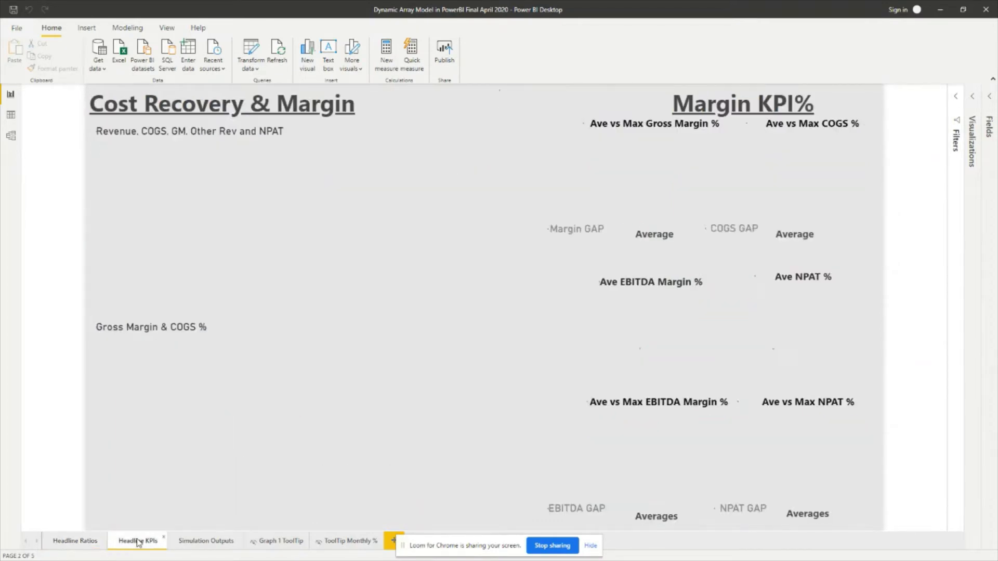
{"action": "left_click", "coordinate": [195, 543]}
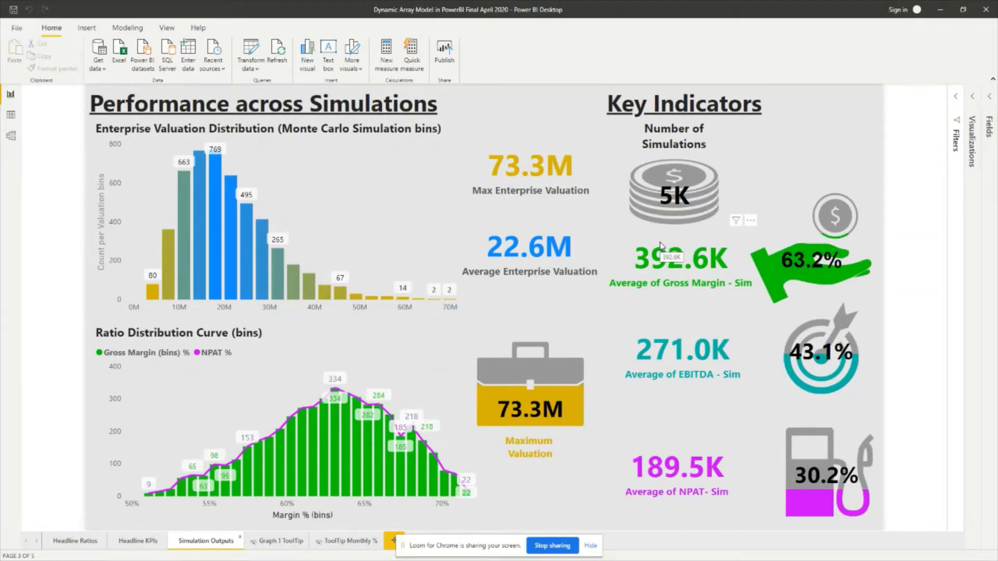
{"action": "key", "text": "alt+Tab"}
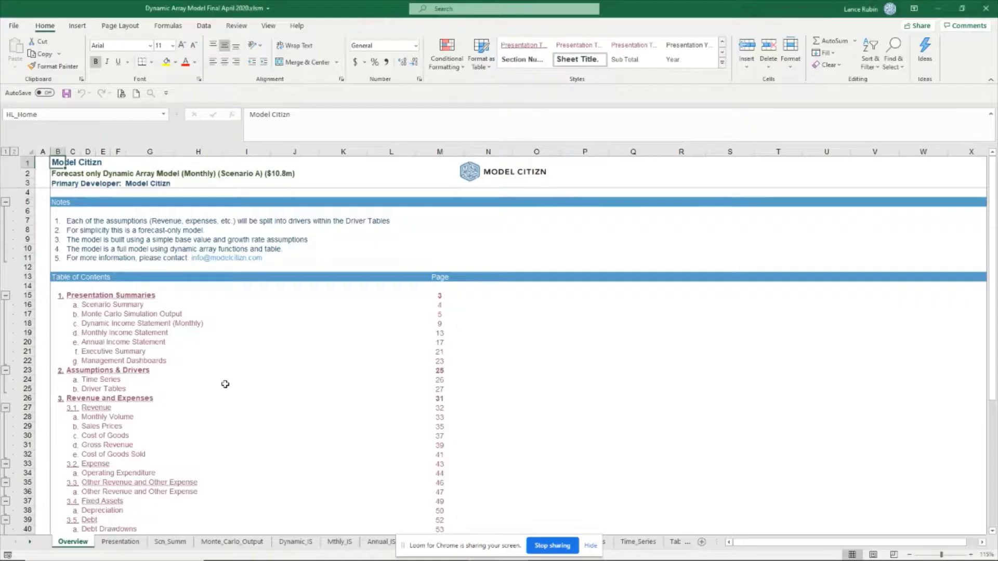
Step: On Time Series, change Term (Monthly) in H12 from 120 to 12
{"action": "left_click", "coordinate": [103, 380]}
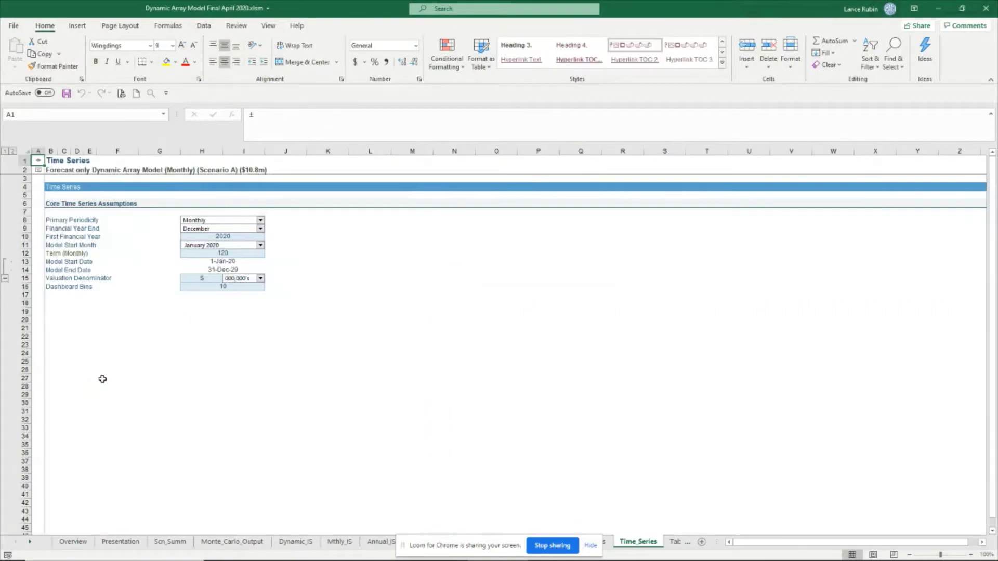
{"action": "left_click", "coordinate": [225, 254]}
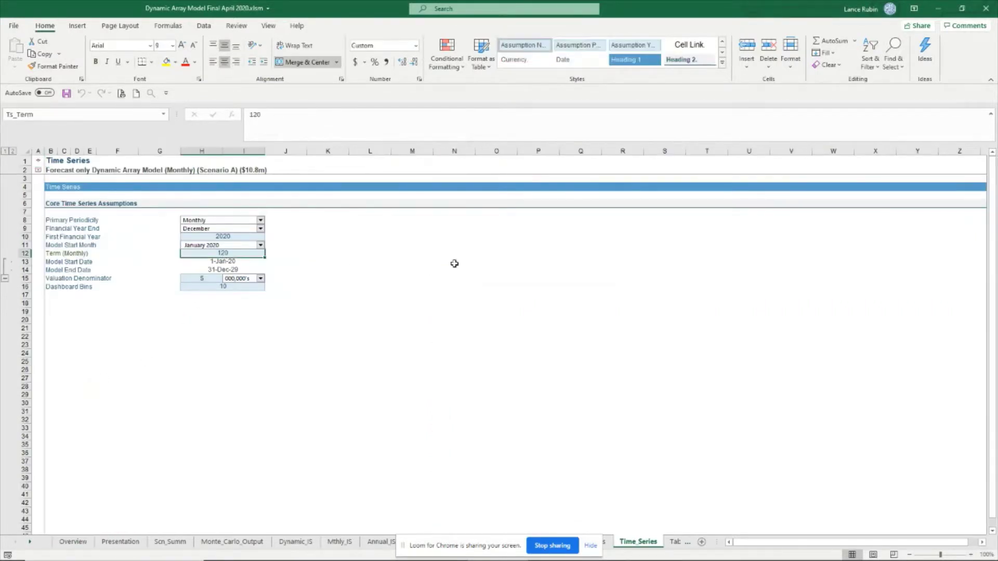
{"action": "type", "text": "12"}
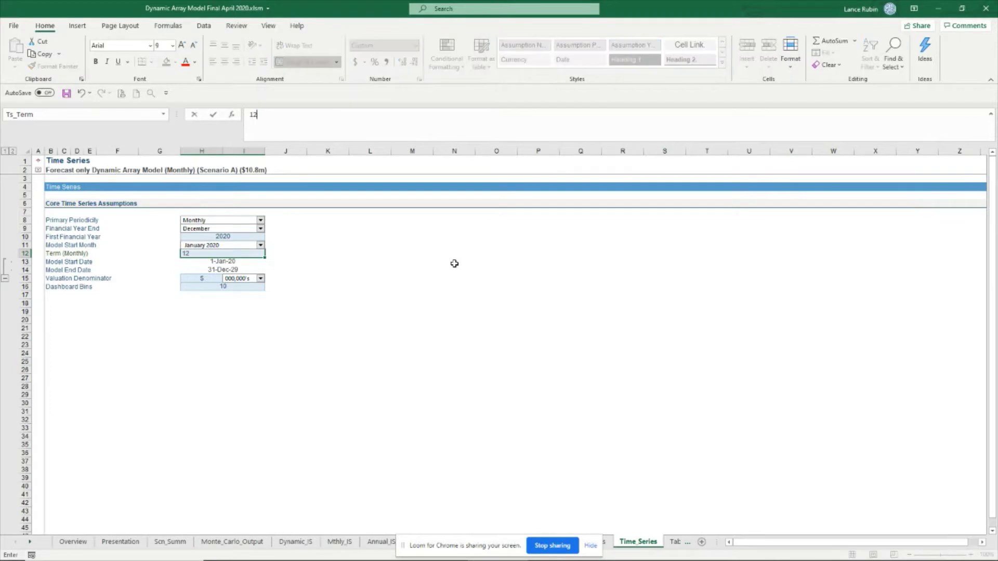
{"action": "key", "text": "Return"}
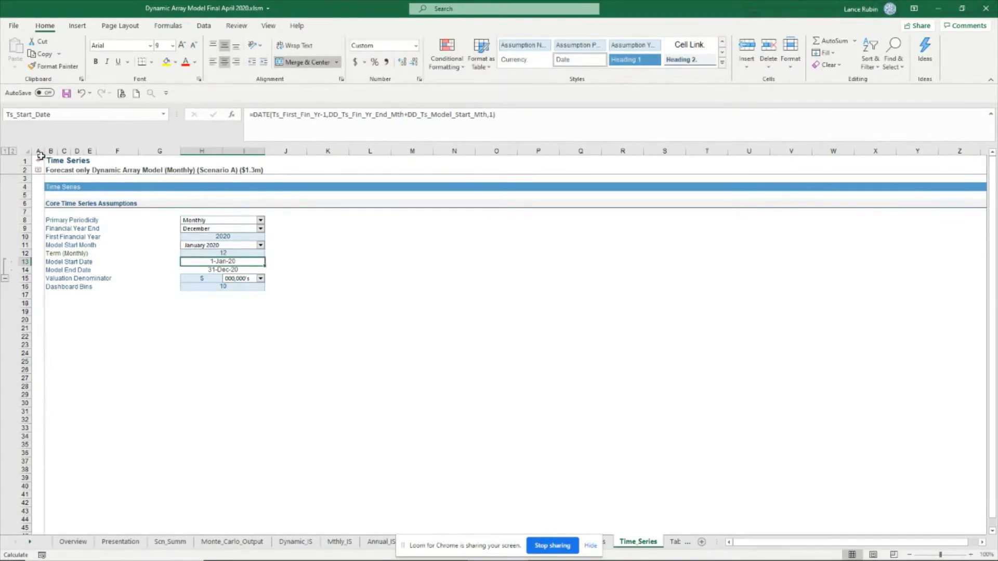
Step: Check the recalculated Annual_IS and dashboards, save, and open the Scenario Summary sheet
{"action": "left_click", "coordinate": [38, 162]}
{"action": "left_click", "coordinate": [39, 162]}
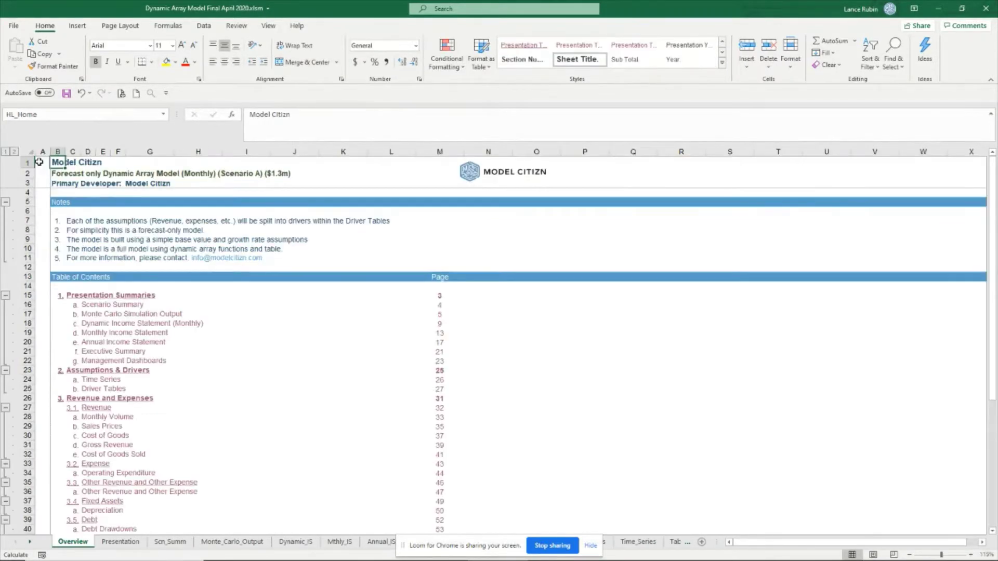
{"action": "left_click", "coordinate": [112, 342]}
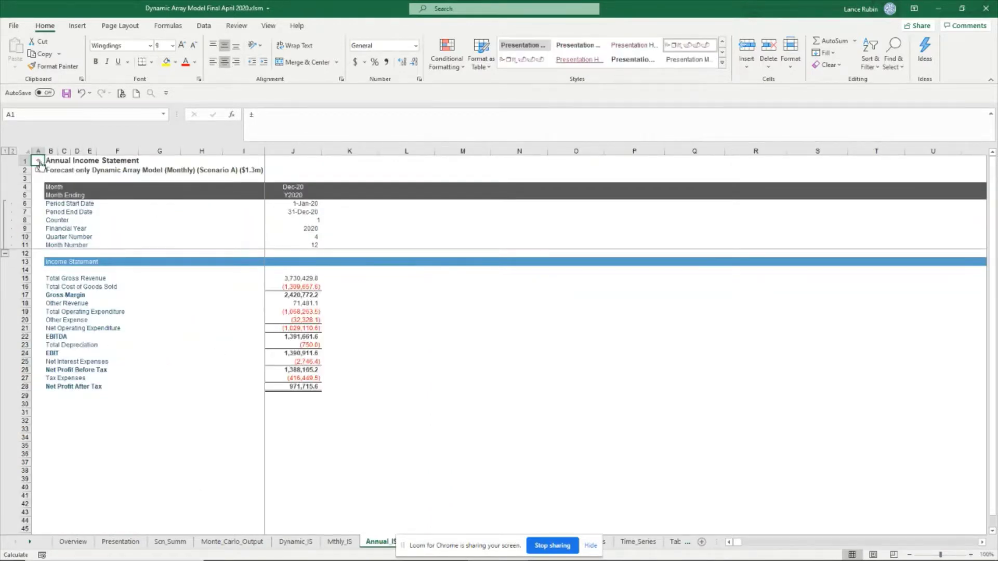
{"action": "left_click", "coordinate": [38, 161]}
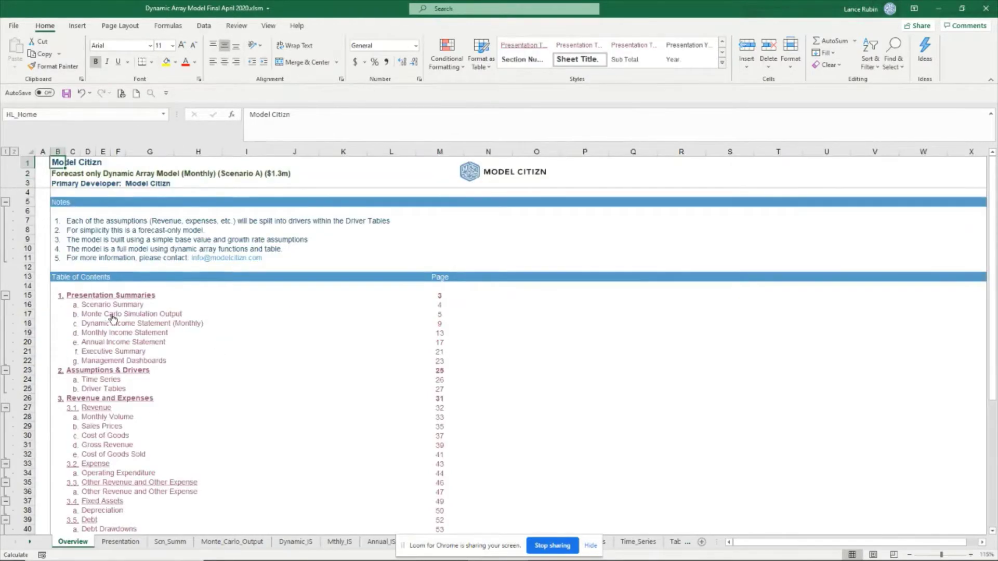
{"action": "left_click", "coordinate": [122, 361]}
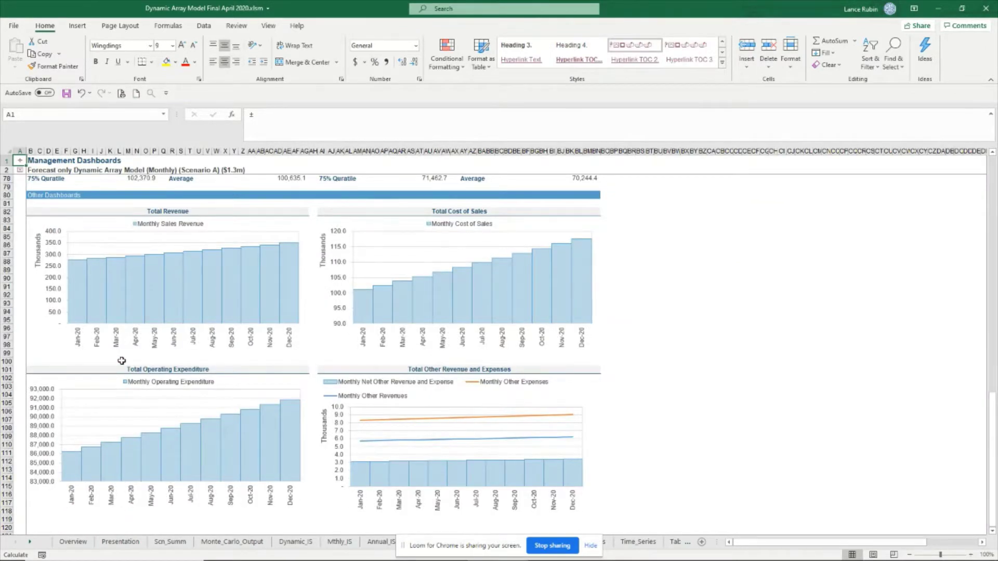
{"action": "key", "text": "ctrl+s"}
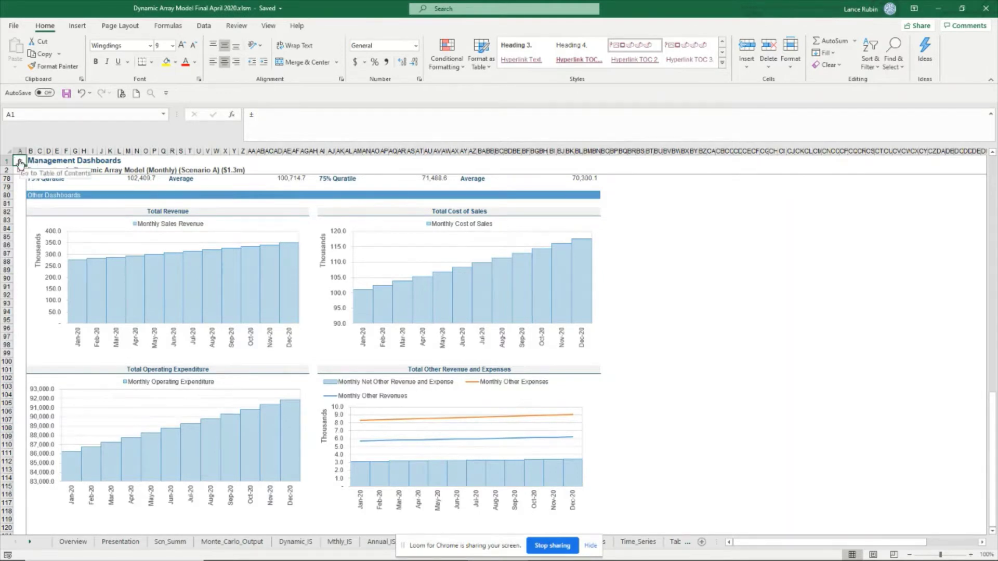
{"action": "left_click", "coordinate": [20, 164]}
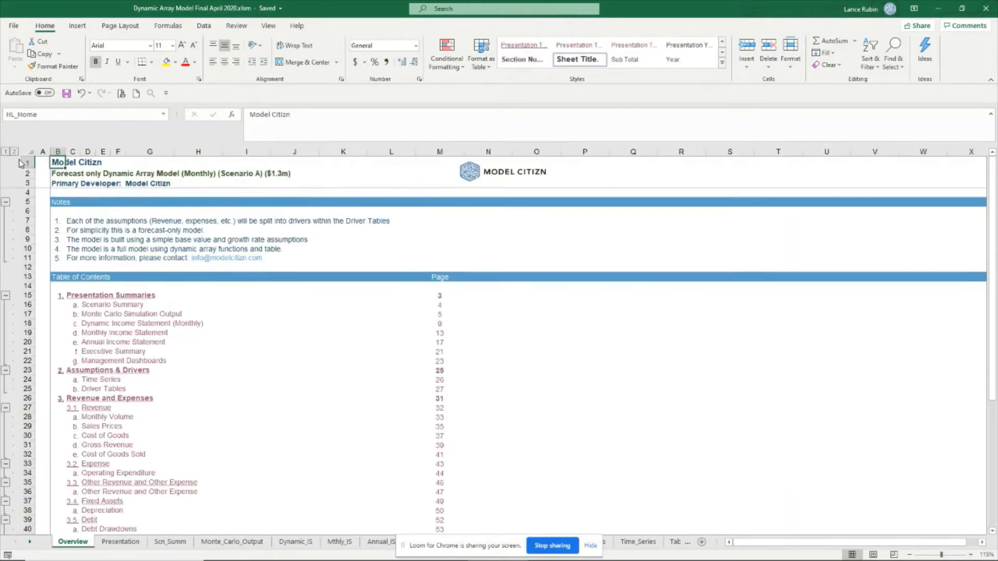
{"action": "left_click", "coordinate": [119, 307]}
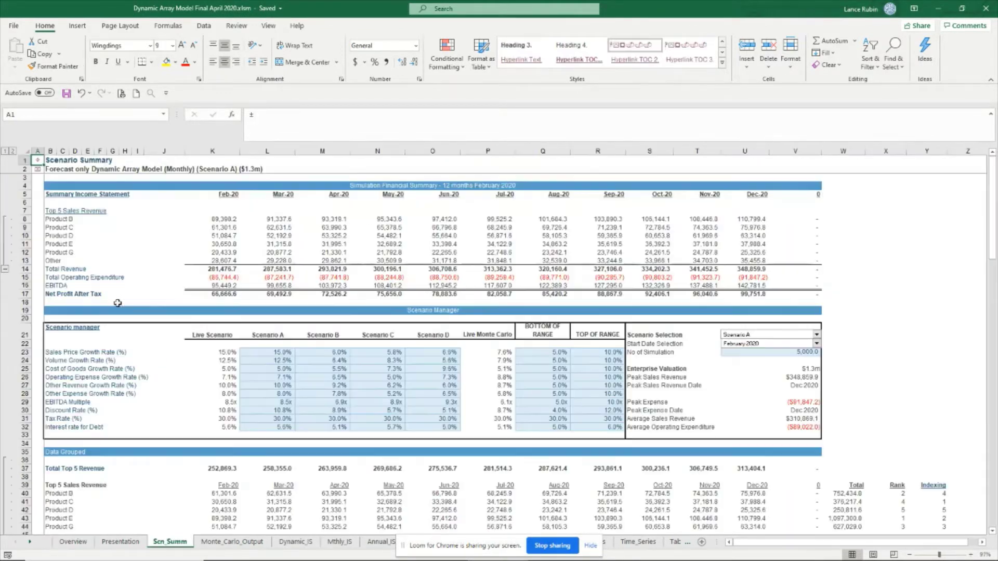
Step: Set No of Simulation in U23 to 100, then return to the Overview sheet
{"action": "left_click", "coordinate": [787, 353]}
{"action": "type", "text": "100"}
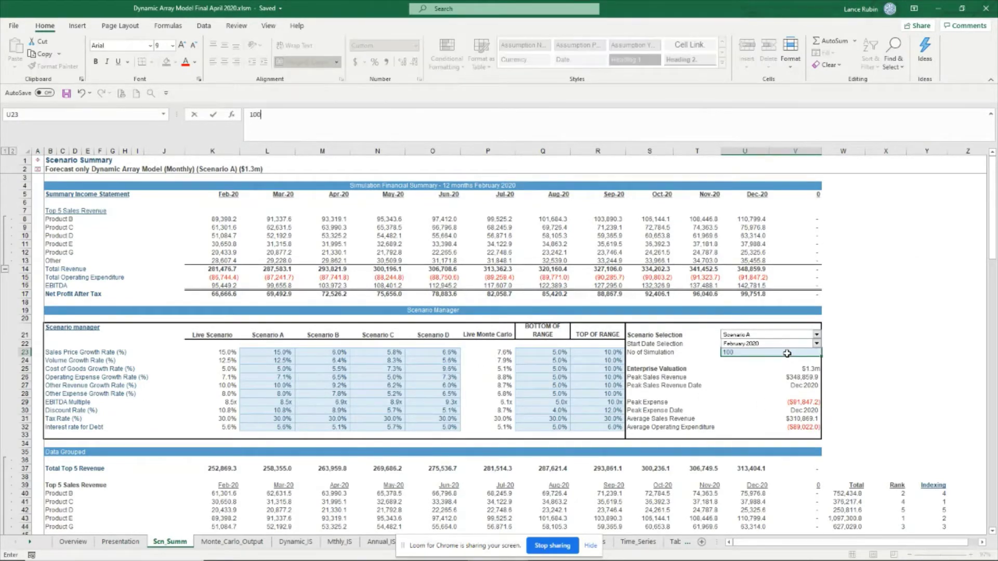
{"action": "key", "text": "Return"}
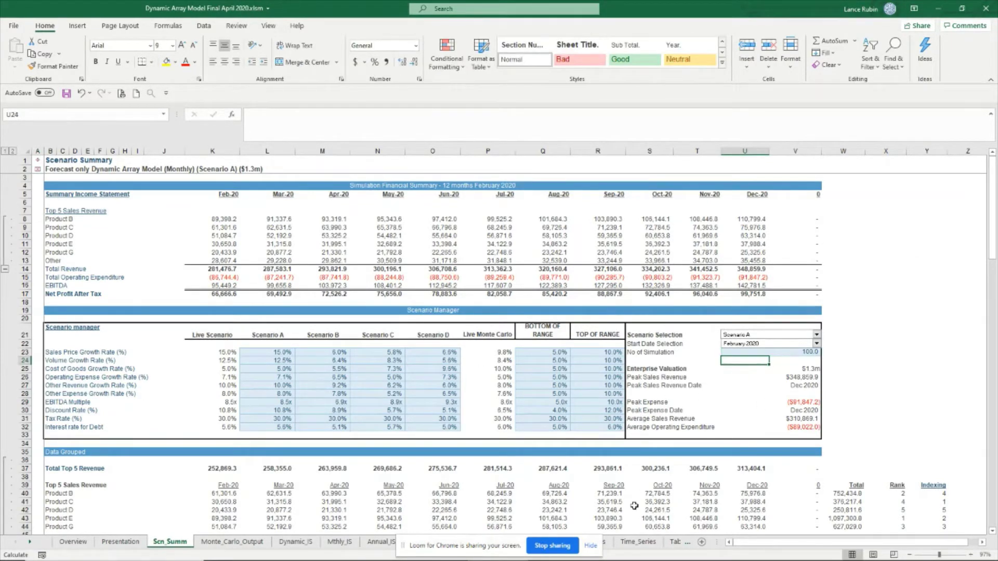
{"action": "left_click", "coordinate": [41, 161]}
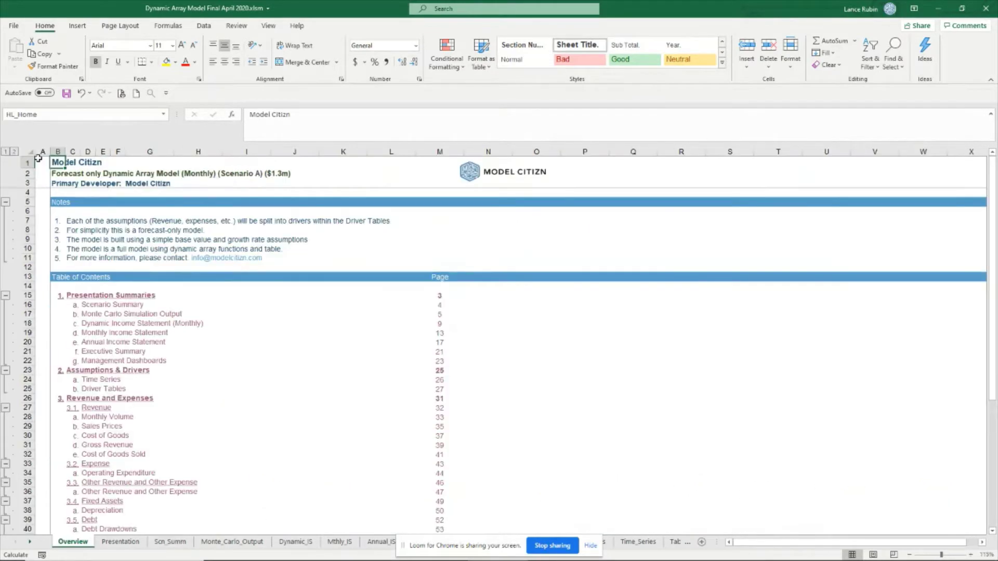
Step: Confirm the Monte Carlo output row runs from Simulation 1 to Simulation 100
{"action": "left_click", "coordinate": [126, 316]}
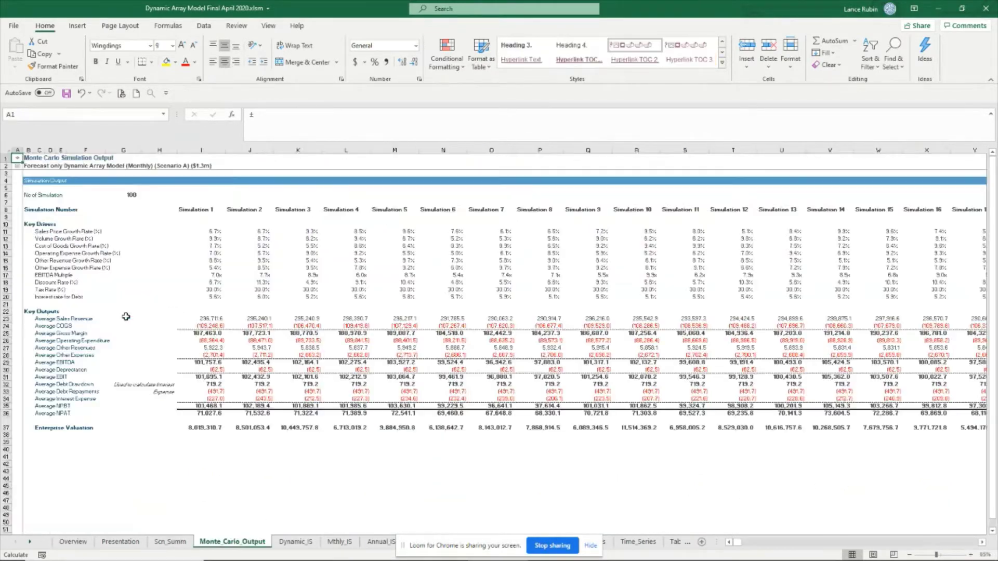
{"action": "left_click", "coordinate": [659, 211]}
{"action": "key", "text": "ctrl+Right"}
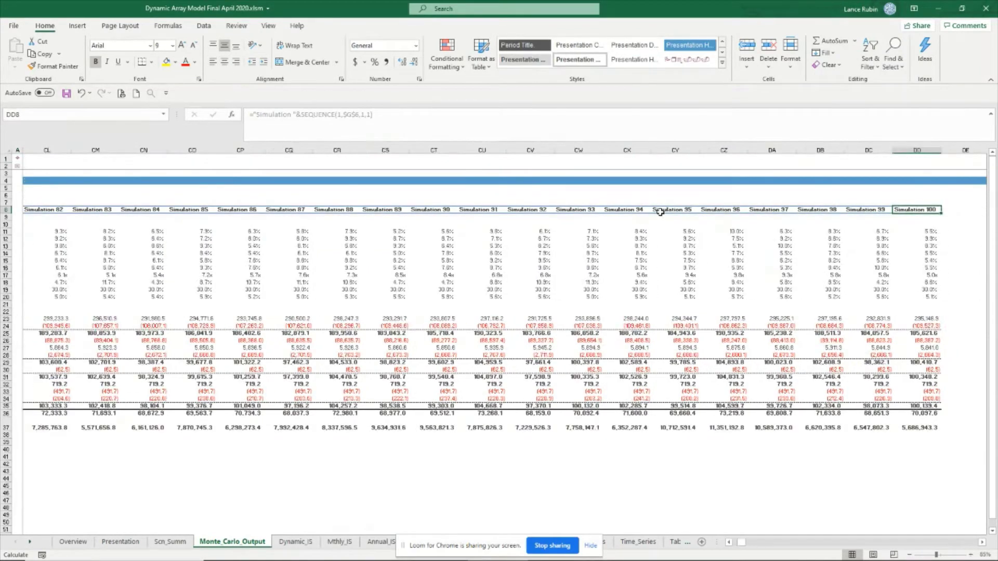
{"action": "key", "text": "ctrl+Left"}
{"action": "key", "text": "ctrl+Left"}
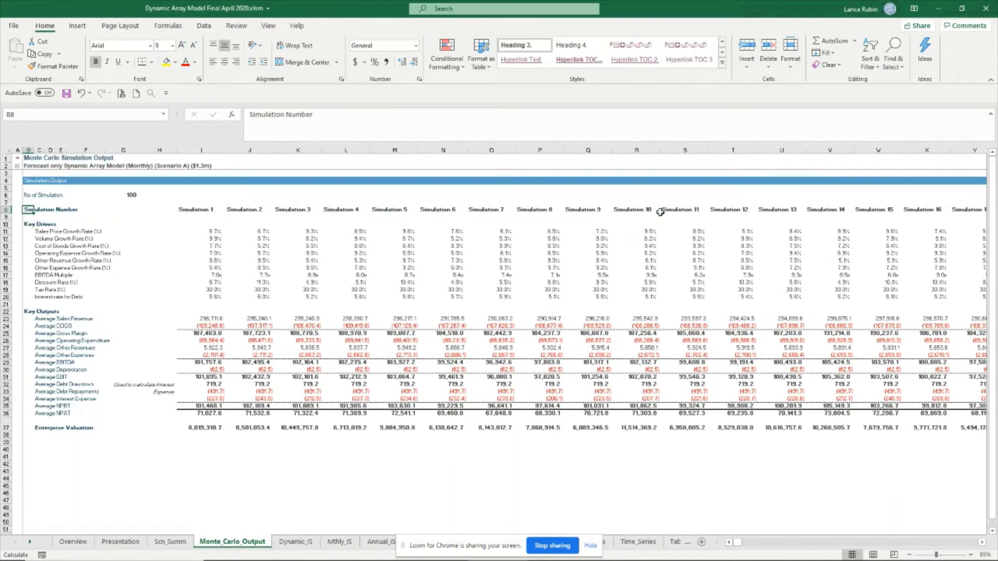
Step: Save the workbook from Overview and switch to the Power BI report
{"action": "left_click", "coordinate": [17, 158]}
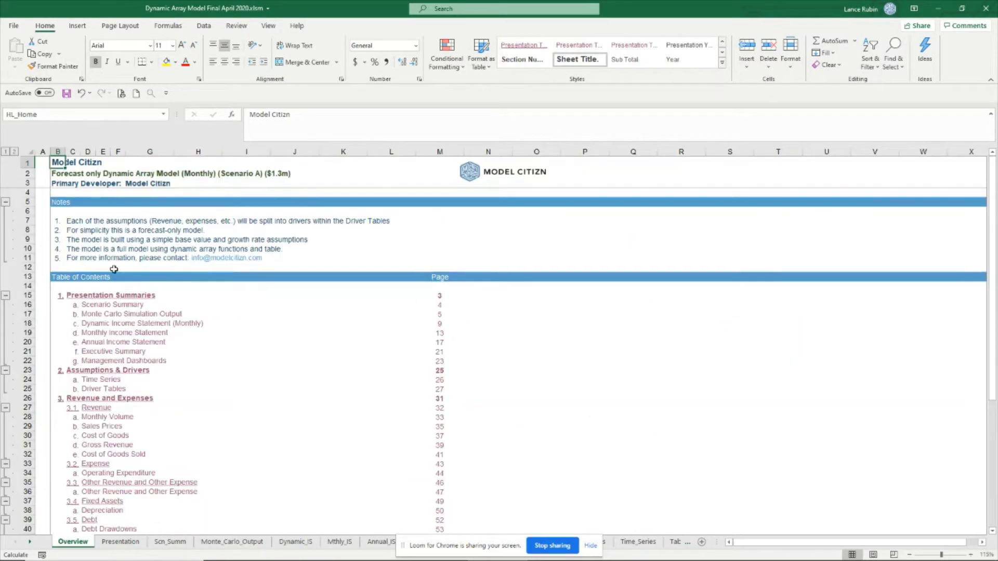
{"action": "key", "text": "ctrl+s"}
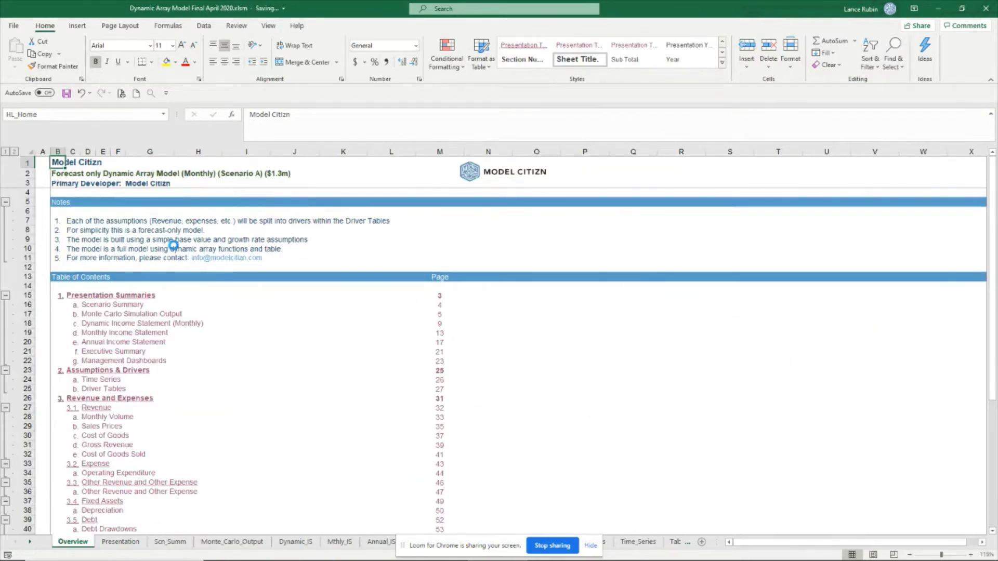
{"action": "key", "text": "alt+Tab"}
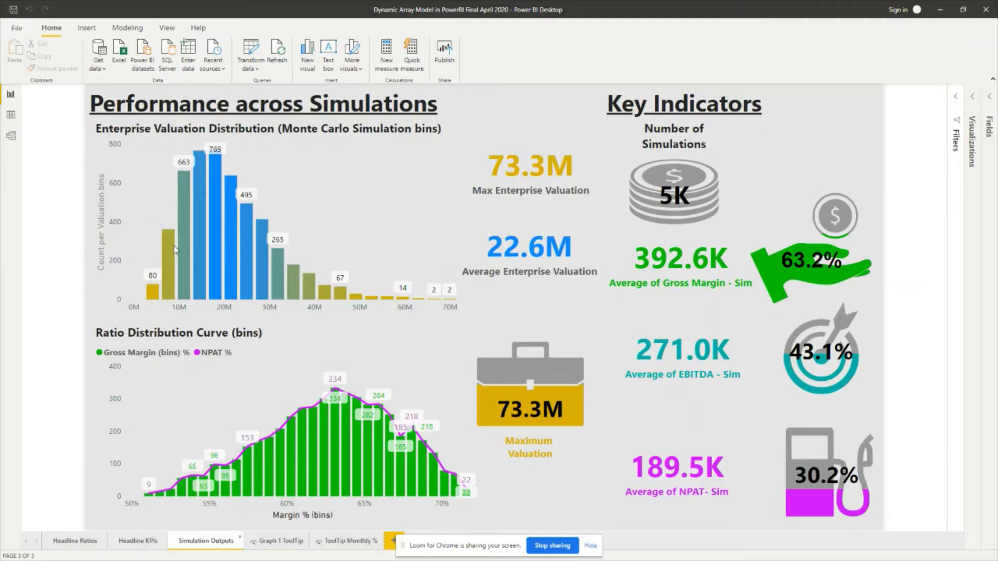
Step: Refresh Power BI and review Headline Ratios, Headline KPIs and Simulation Outputs at 100 simulations
{"action": "left_click", "coordinate": [279, 54]}
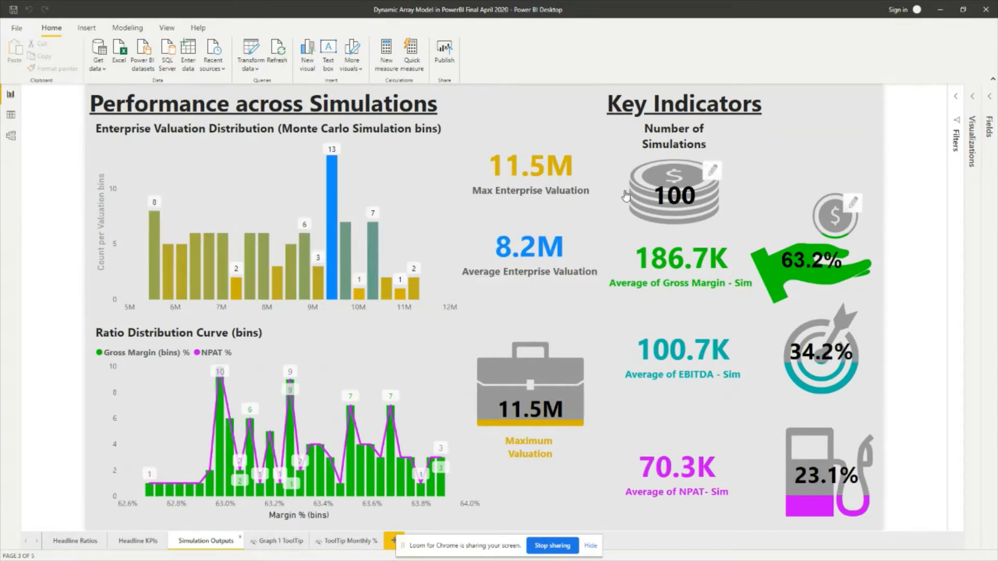
{"action": "mouse_move", "coordinate": [276, 276]}
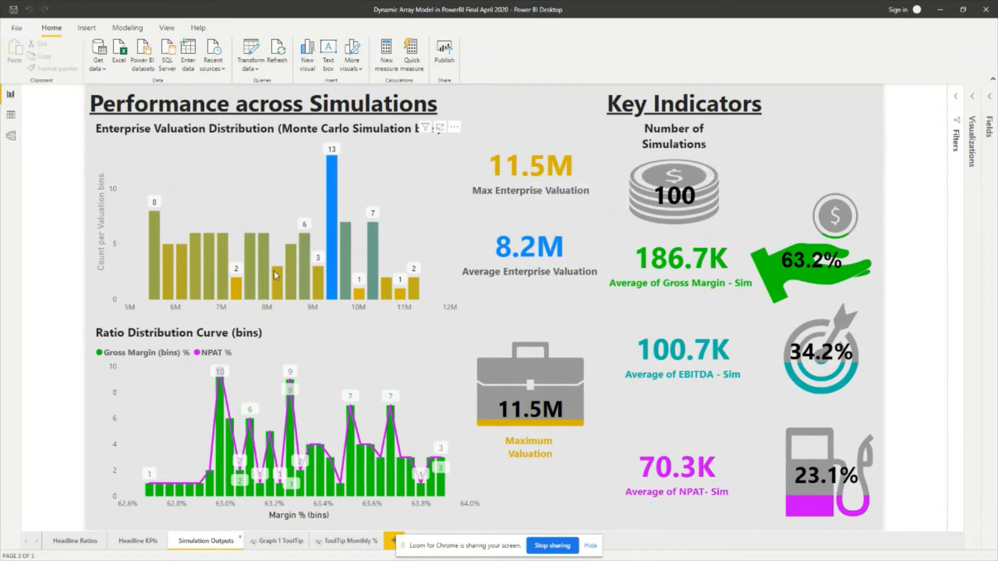
{"action": "left_click", "coordinate": [76, 542]}
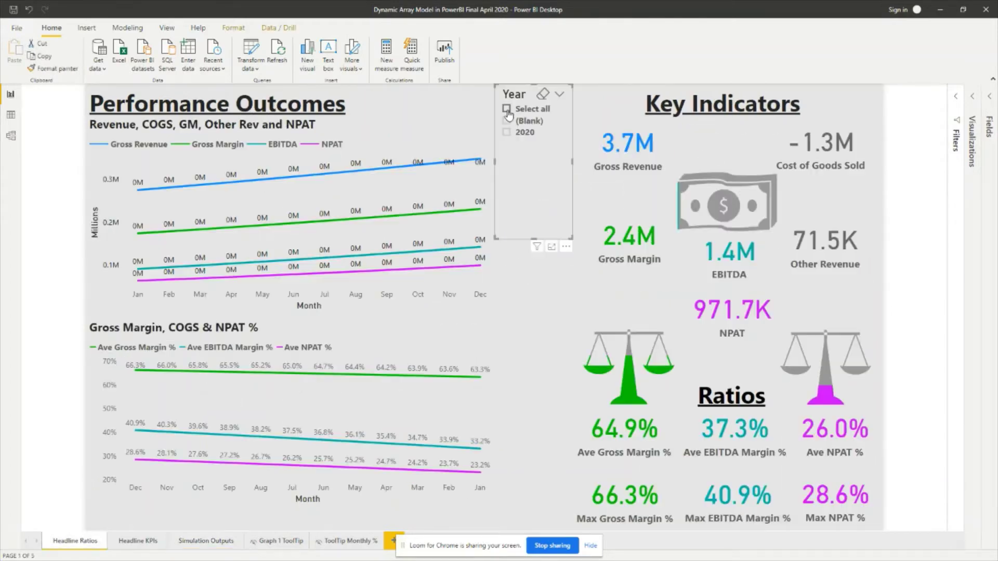
{"action": "left_click", "coordinate": [131, 544]}
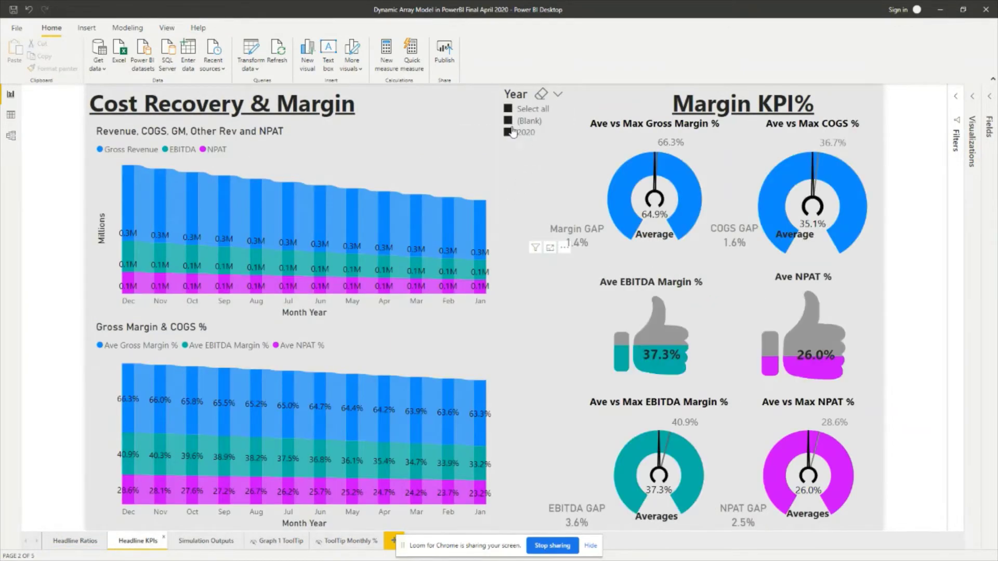
{"action": "left_click", "coordinate": [205, 542]}
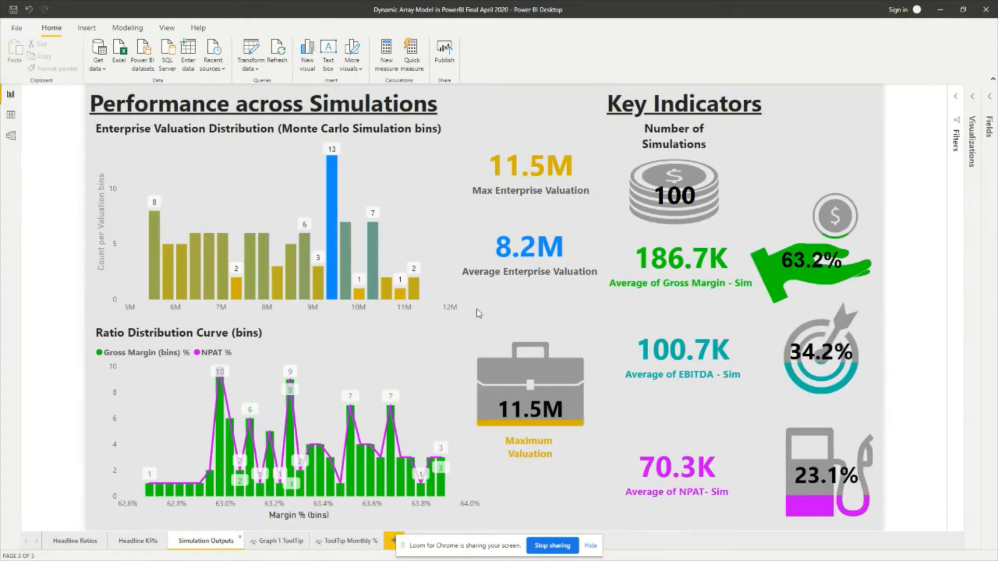
{"action": "key", "text": "alt+Tab"}
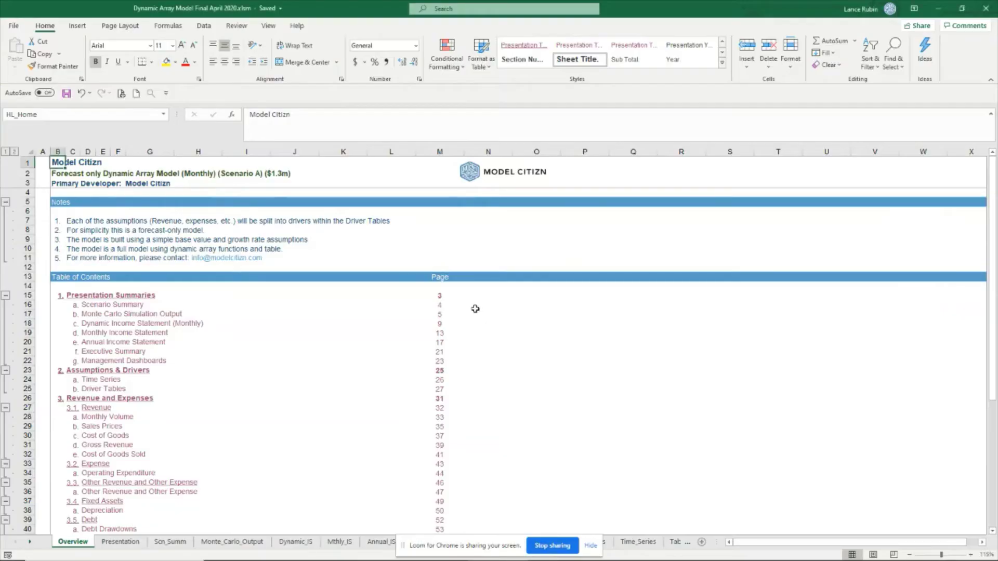
Step: Set the Time Series Term (Monthly) to 48, ending 31-Dec-23, and return to Overview
{"action": "left_click", "coordinate": [99, 381]}
{"action": "left_click", "coordinate": [99, 381]}
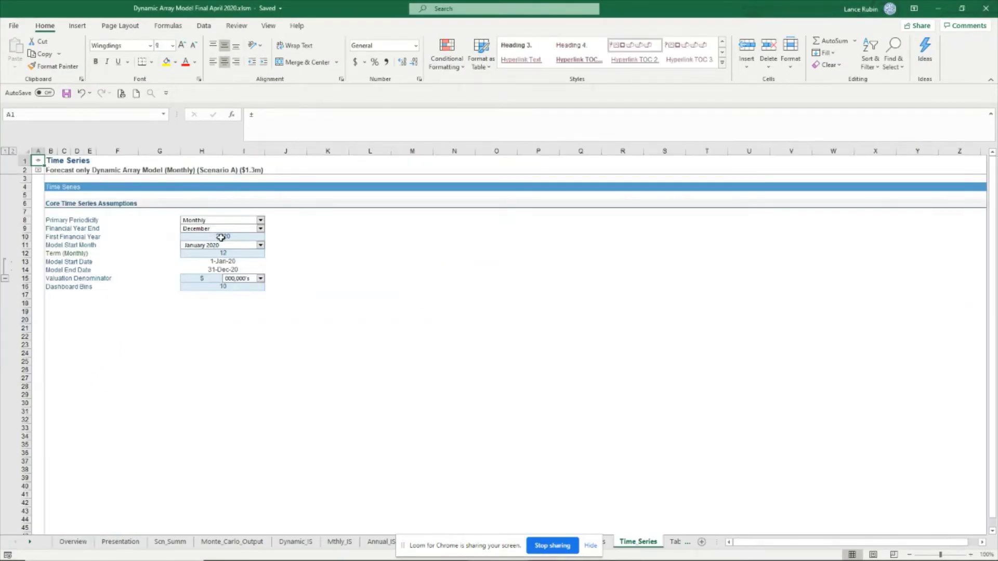
{"action": "left_click", "coordinate": [223, 251]}
{"action": "type", "text": "48"}
{"action": "key", "text": "Return"}
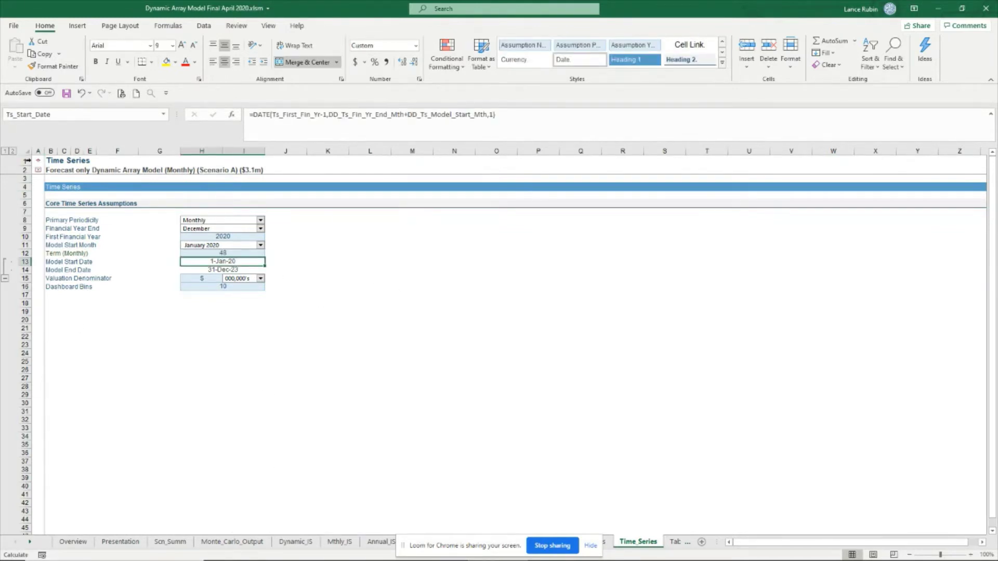
{"action": "left_click", "coordinate": [38, 160]}
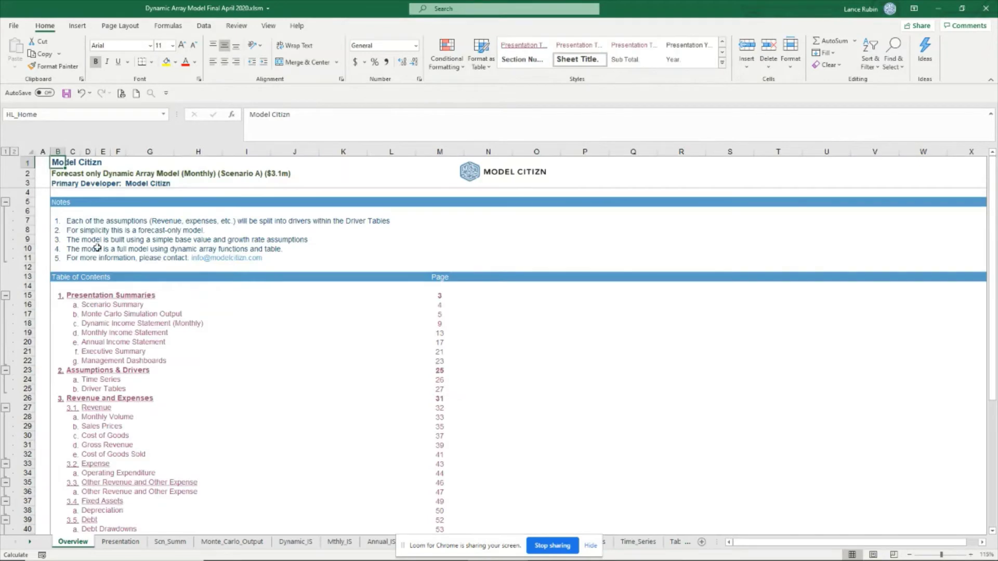
Step: On Scenario Summary, set No of Simulation to 10,000 and go back to Overview
{"action": "left_click", "coordinate": [128, 306]}
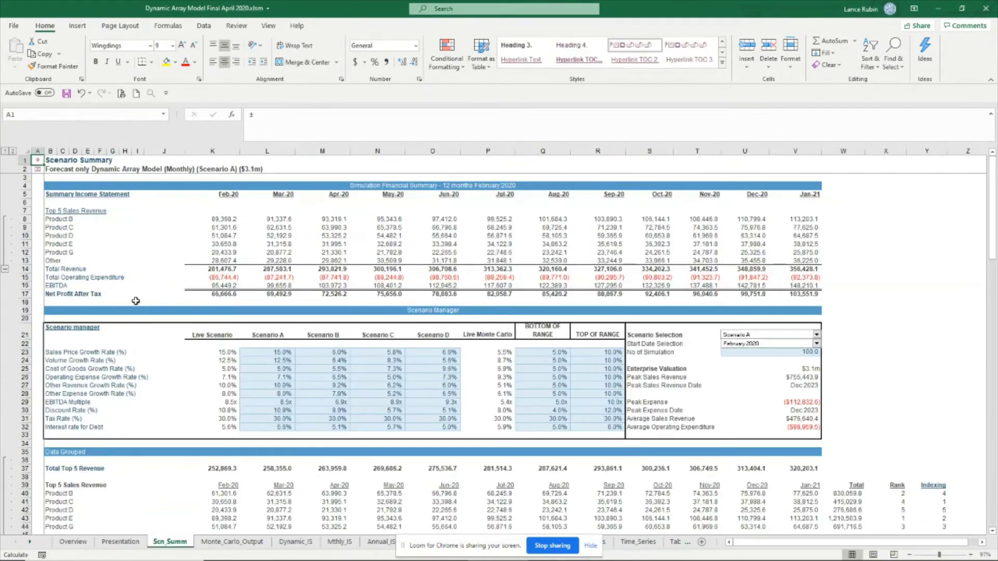
{"action": "left_click", "coordinate": [795, 354]}
{"action": "type", "text": "10000"}
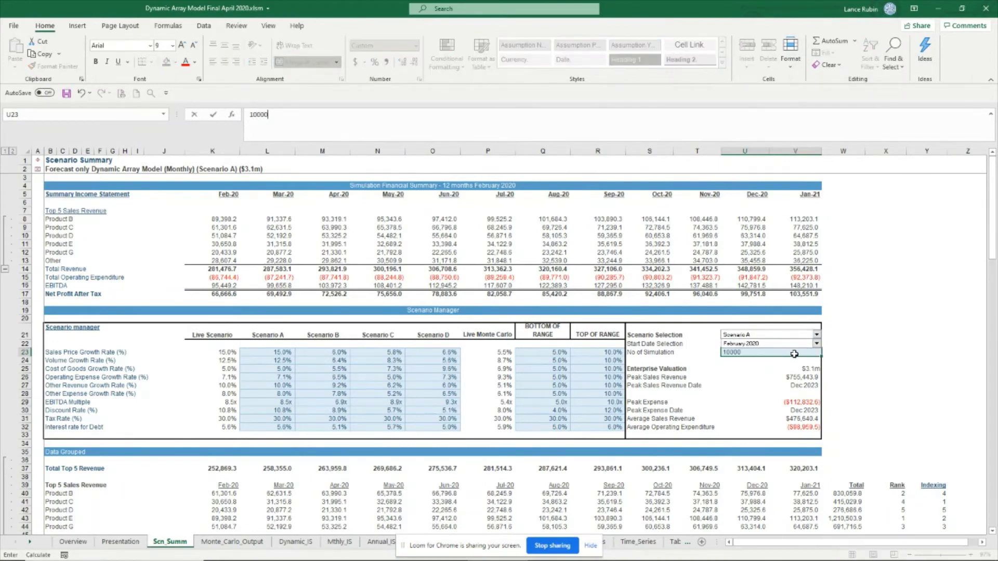
{"action": "key", "text": "Return"}
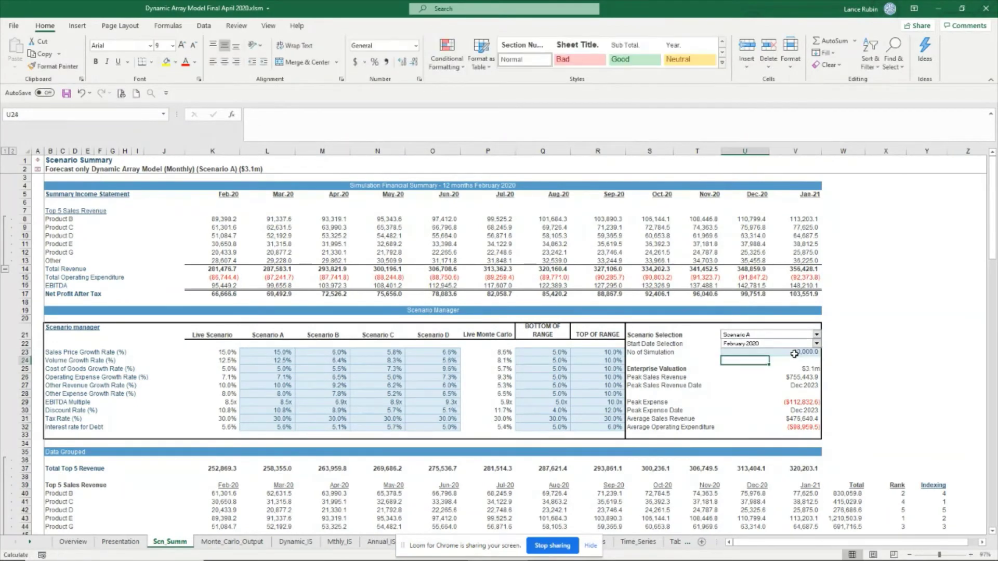
{"action": "left_click", "coordinate": [44, 160]}
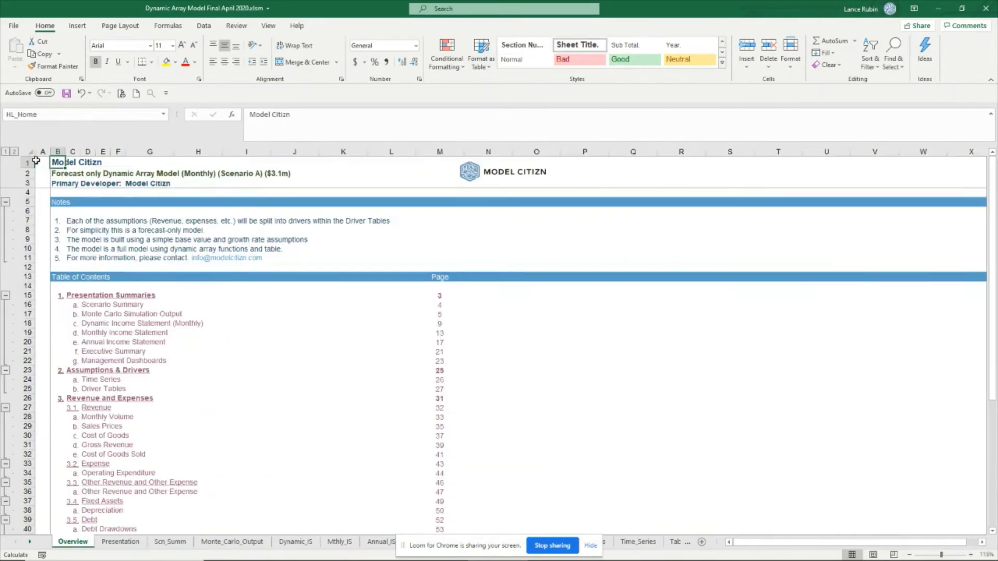
Step: Verify the Monte Carlo output row now ends at Simulation 10000
{"action": "left_click", "coordinate": [119, 314]}
{"action": "left_click", "coordinate": [548, 210]}
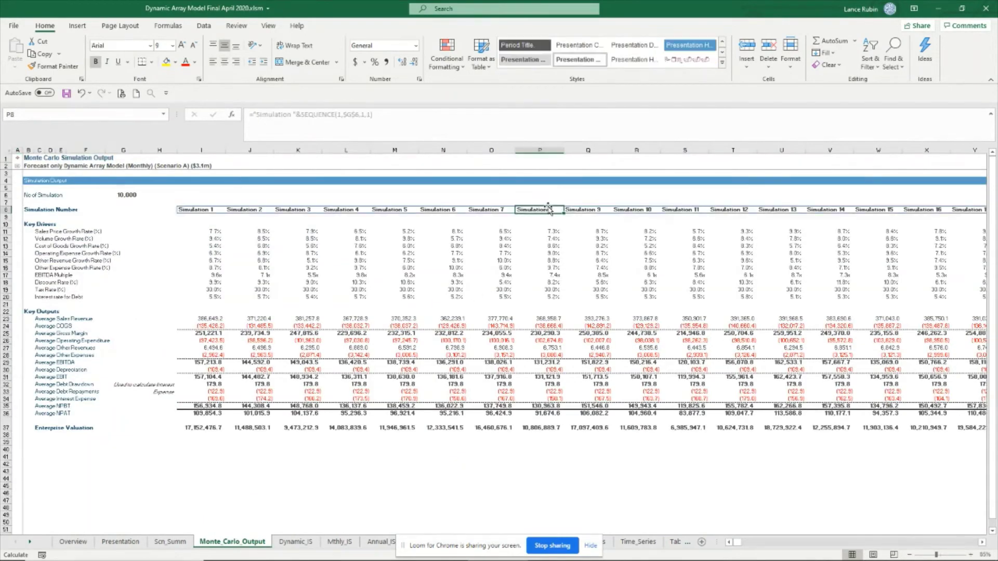
{"action": "key", "text": "ctrl+Right"}
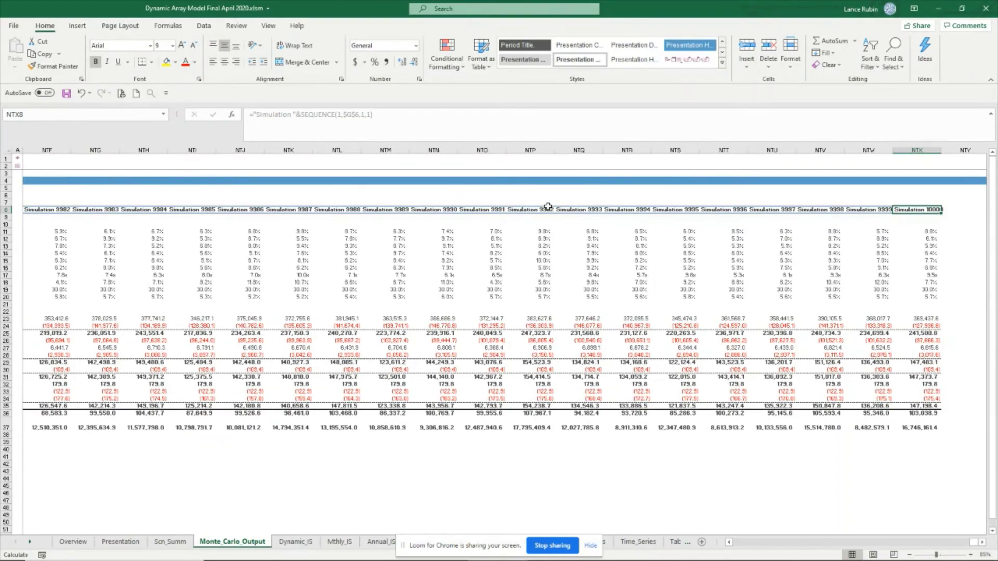
{"action": "key", "text": "Home"}
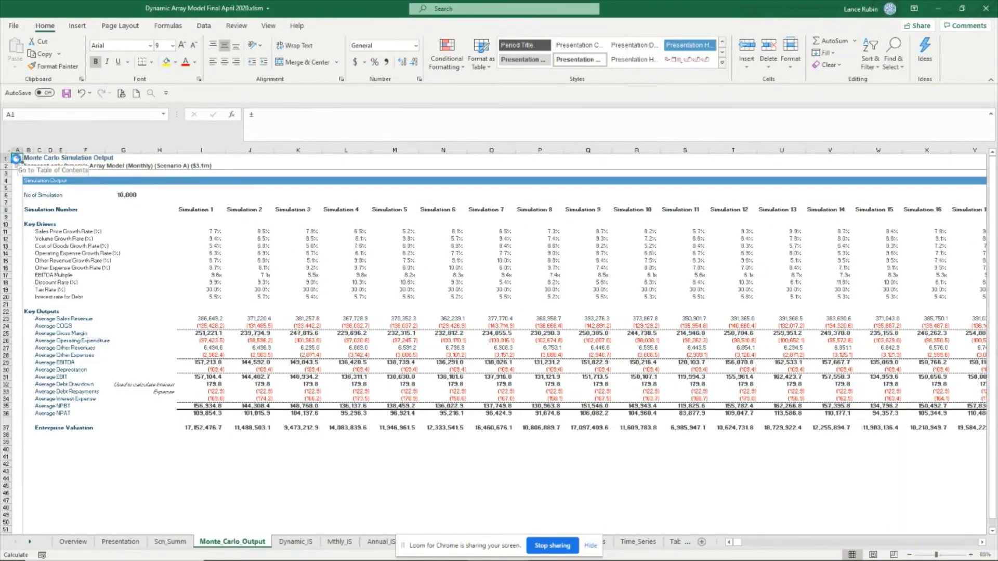
{"action": "left_click", "coordinate": [17, 158]}
Step: Check the Annual Income Statement through Dec-23, save, and switch to Power BI
{"action": "left_click", "coordinate": [99, 343]}
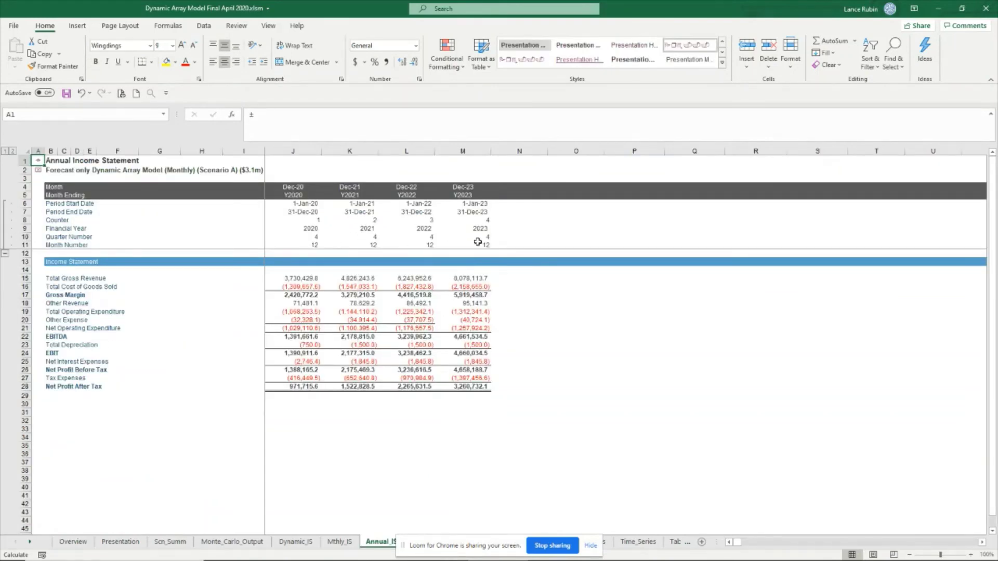
{"action": "key", "text": "ctrl+s"}
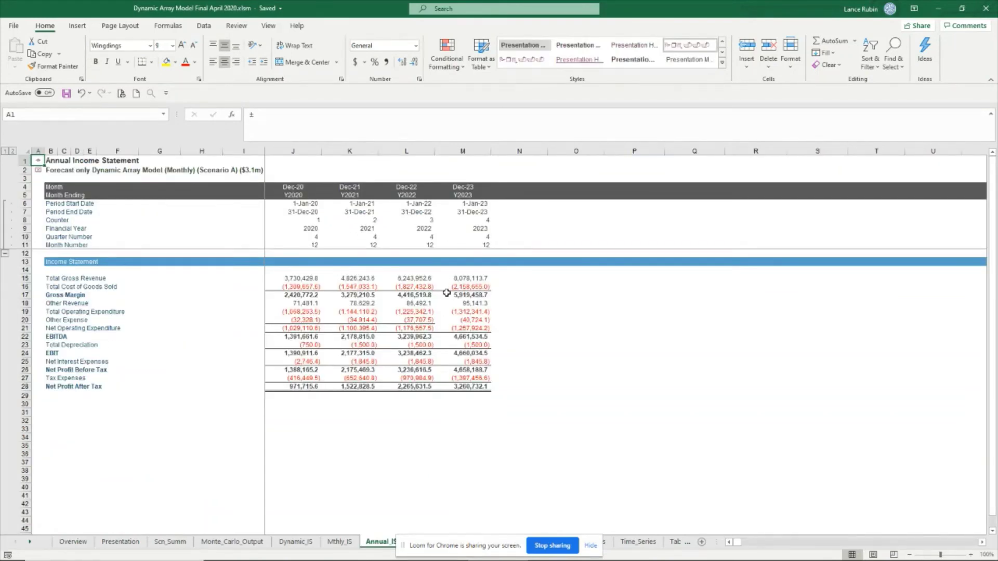
{"action": "key", "text": "alt+Tab"}
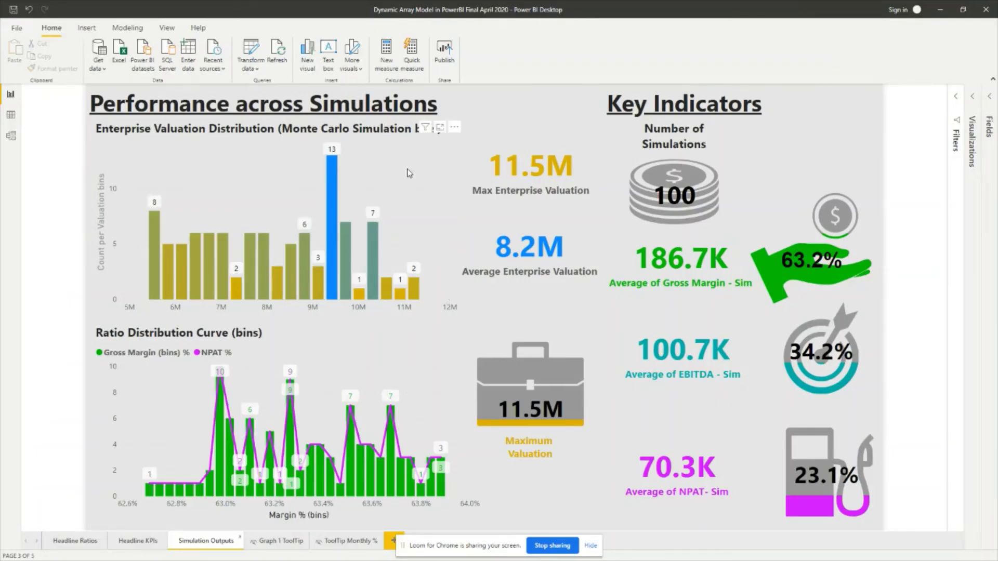
Step: Refresh Power BI and review Headline Ratios and Headline KPIs showing 10K simulations for 2020–2023
{"action": "left_click", "coordinate": [279, 48]}
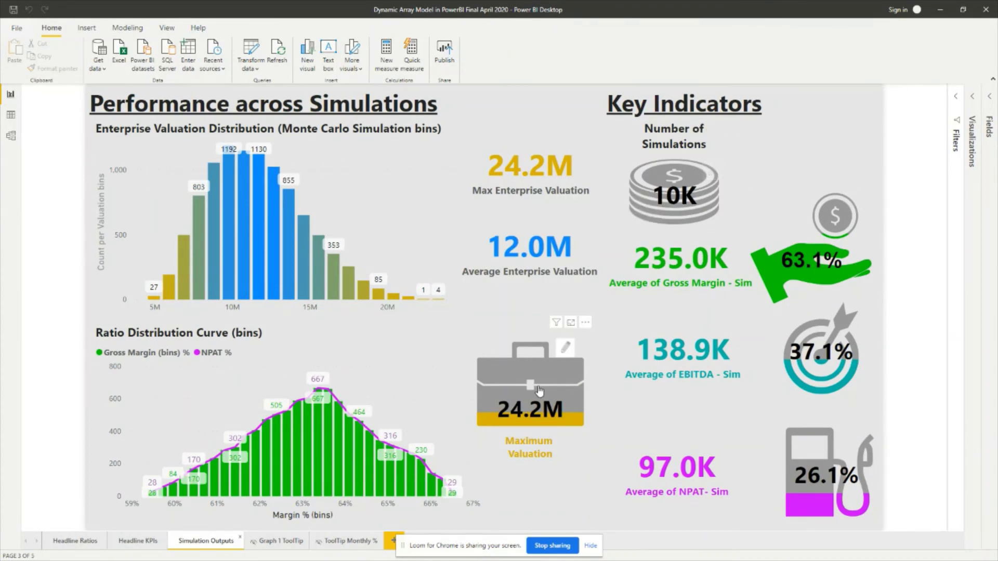
{"action": "mouse_move", "coordinate": [75, 540]}
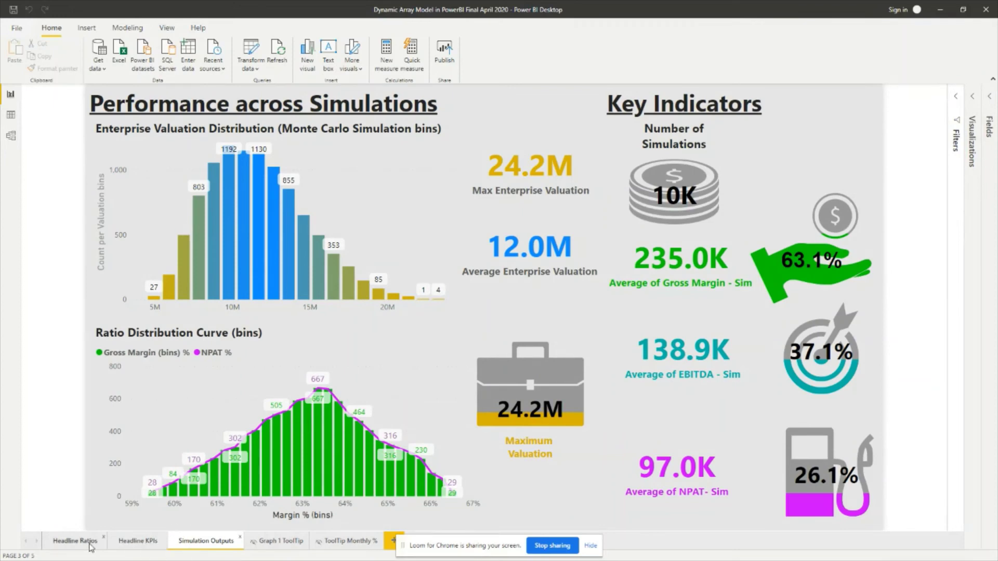
{"action": "left_click", "coordinate": [91, 546]}
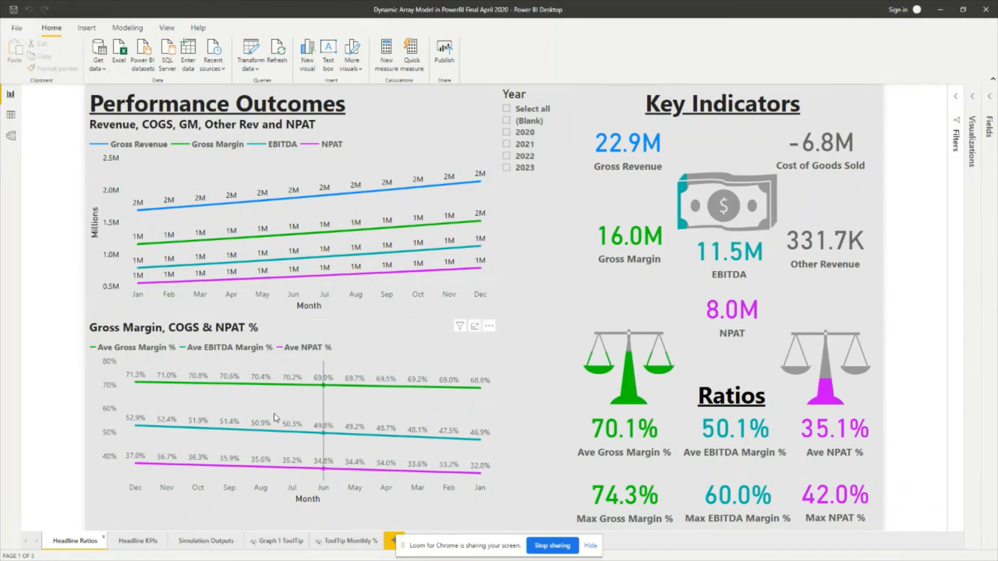
{"action": "left_click", "coordinate": [139, 542]}
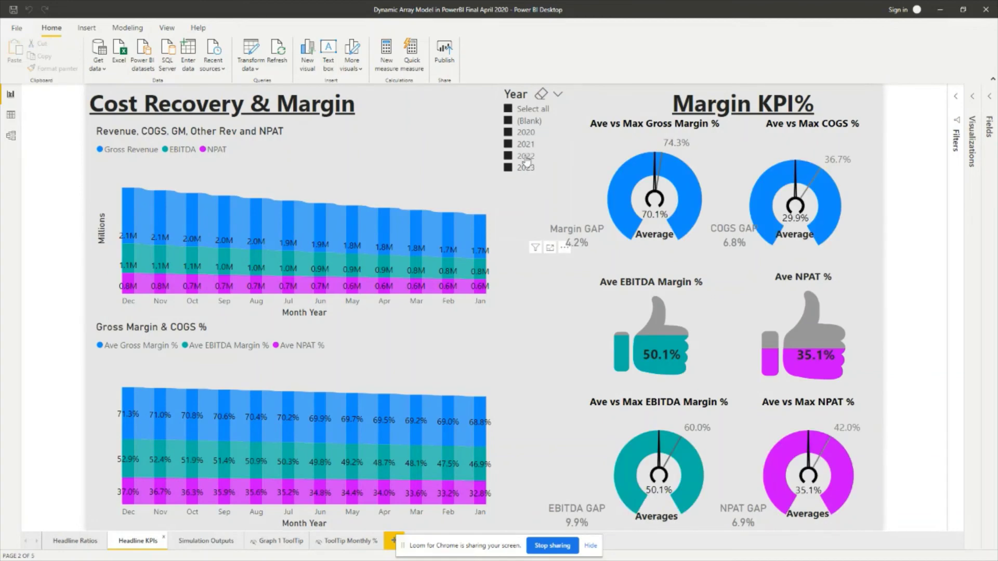
{"action": "key", "text": "alt+Tab"}
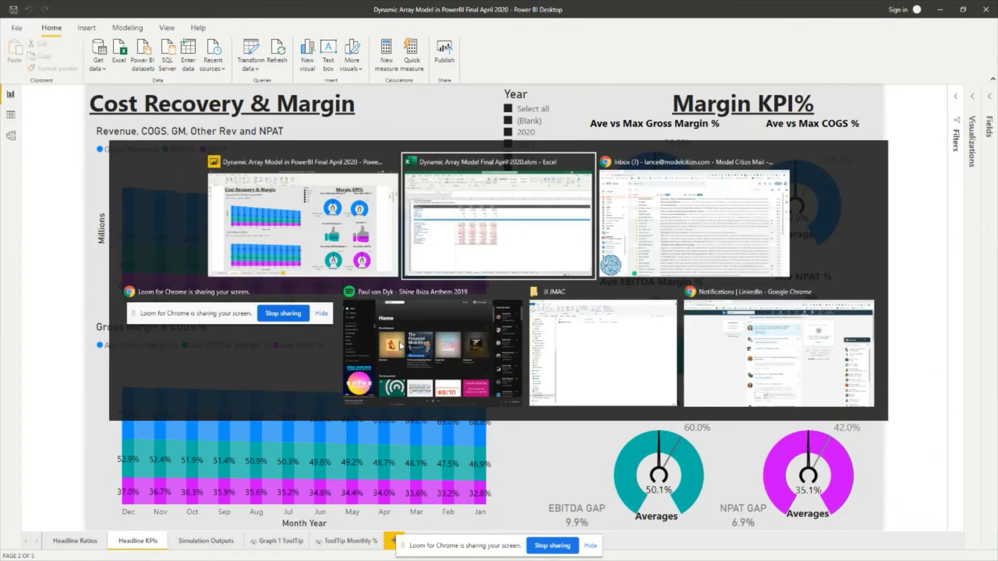